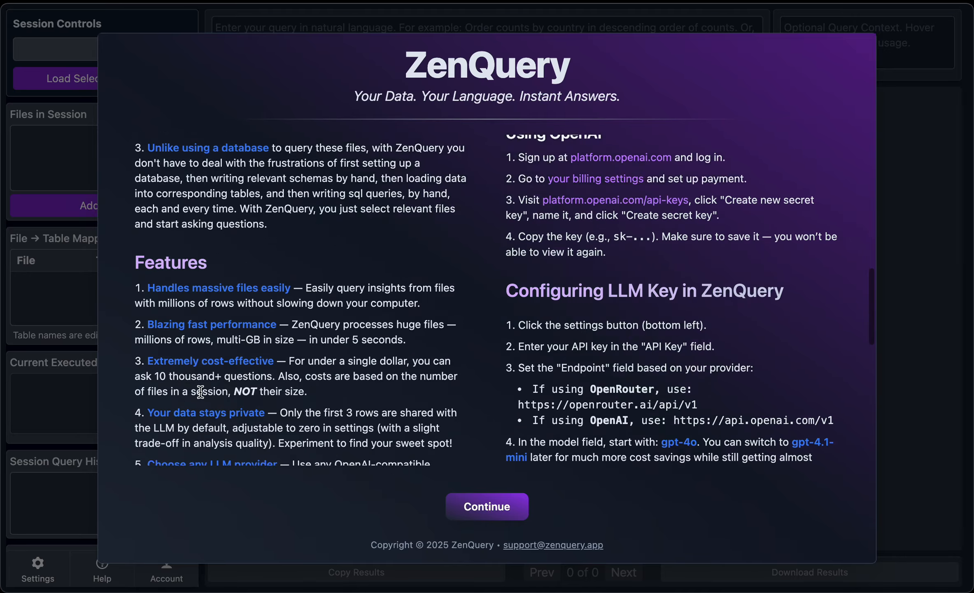
# Read through the welcome guide, including its usage, LLM key and running costs sections.
pyautogui.scroll(5, 200, 392)
pyautogui.scroll(5, 200, 392)
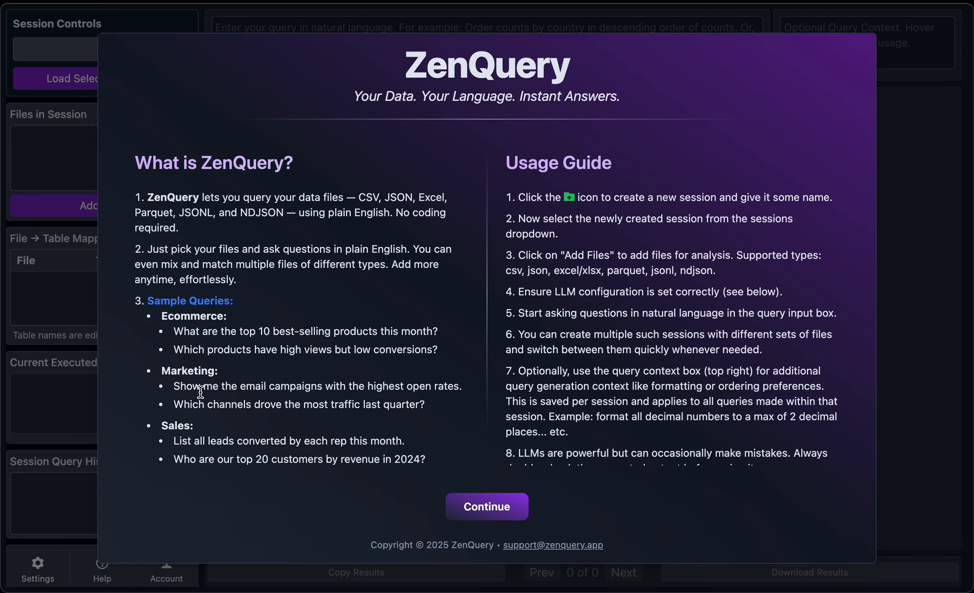
pyautogui.scroll(-5, 564, 348)
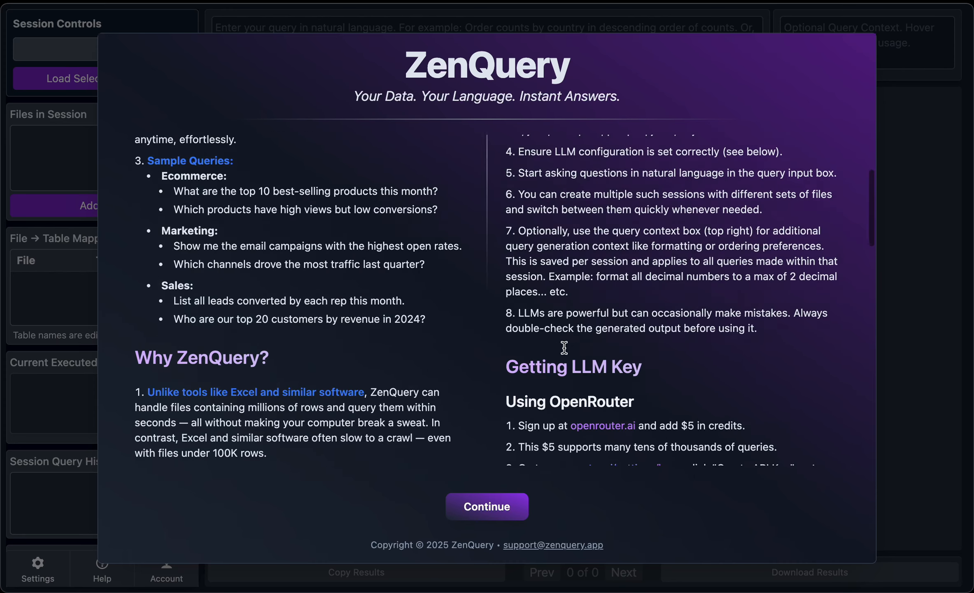
pyautogui.scroll(-6, 564, 348)
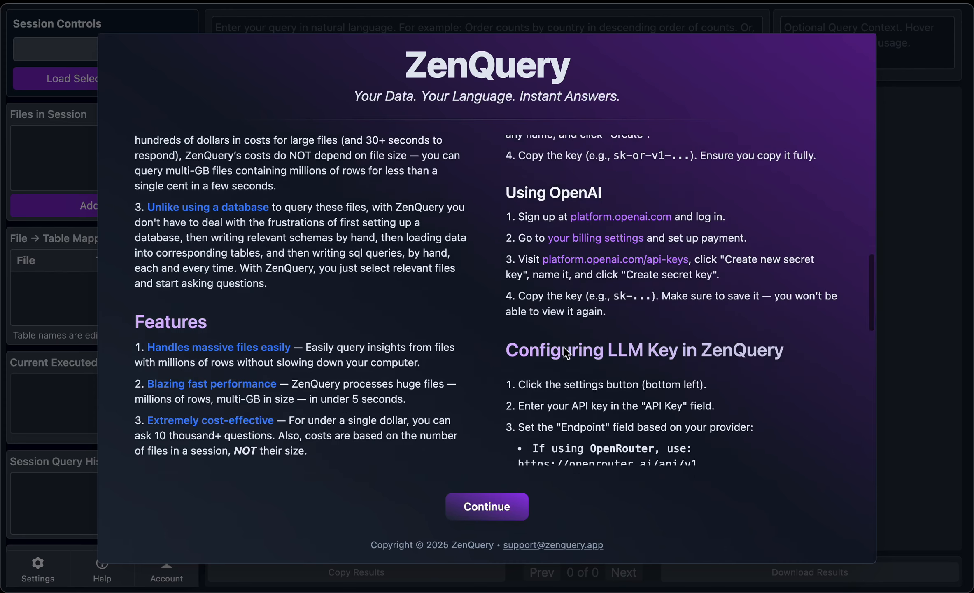
pyautogui.scroll(-10, 564, 348)
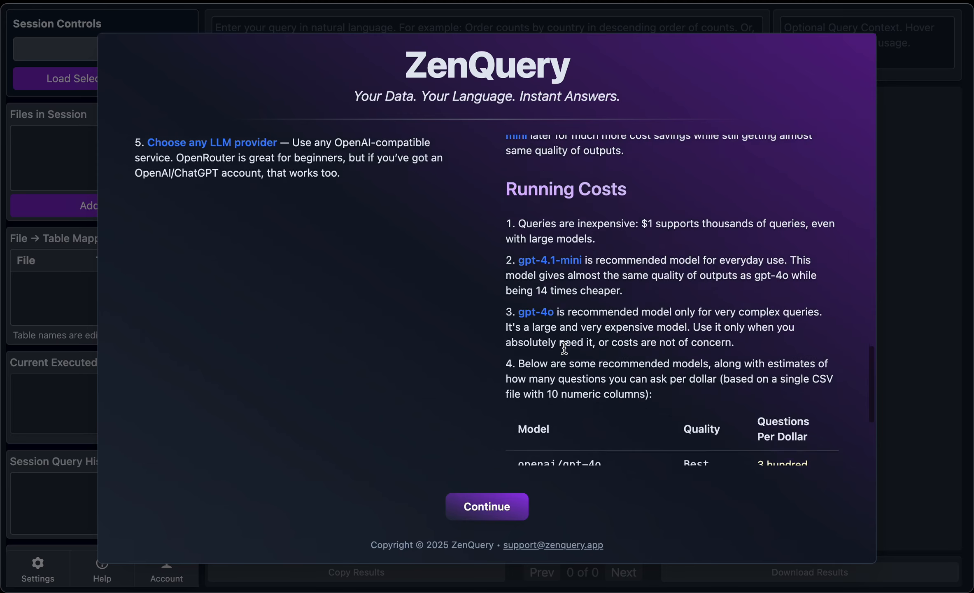
pyautogui.scroll(20, 564, 347)
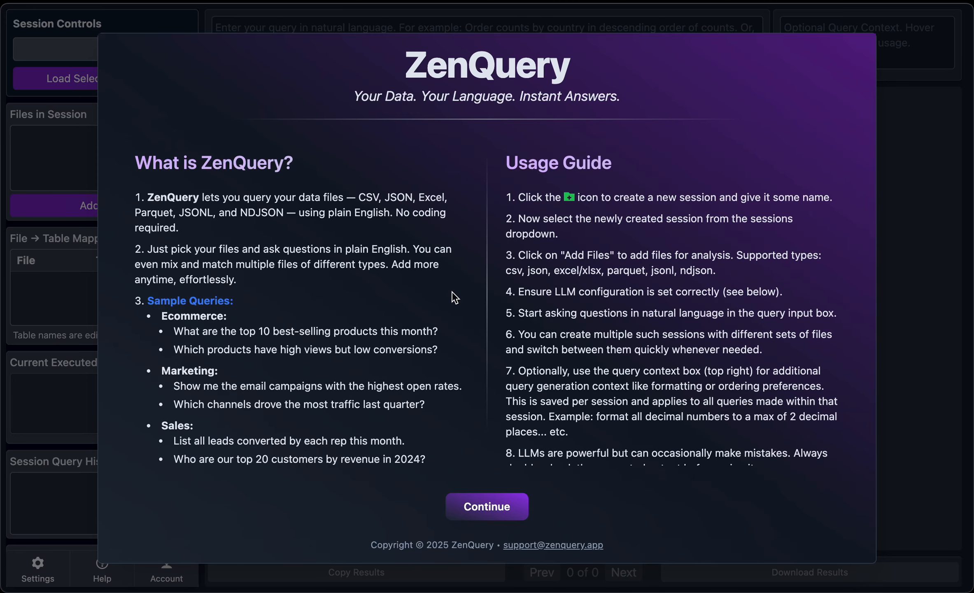
# Continue past the welcome guide and submit the account email to start the 14-day free trial.
pyautogui.click(497, 506)
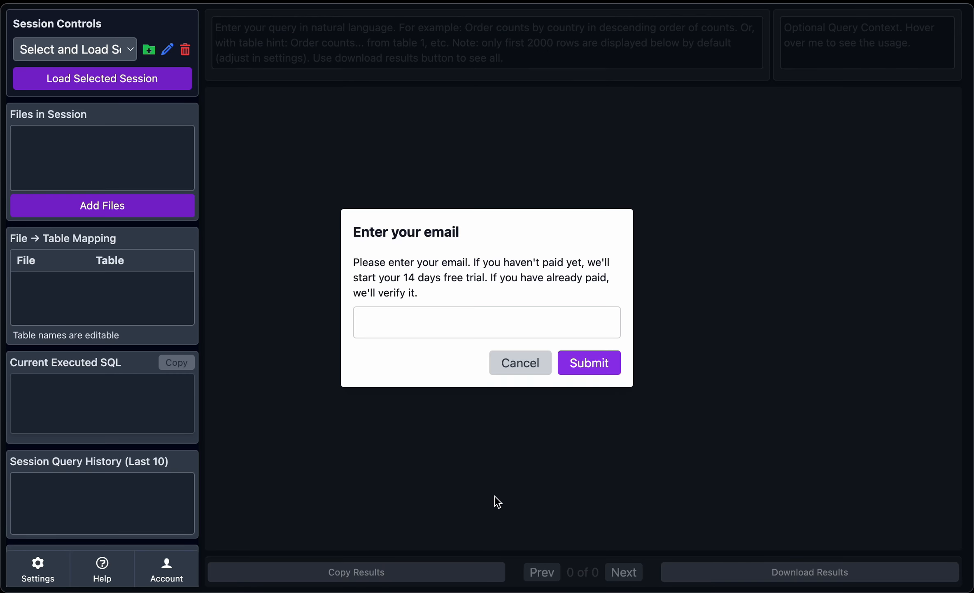
pyautogui.click(458, 313)
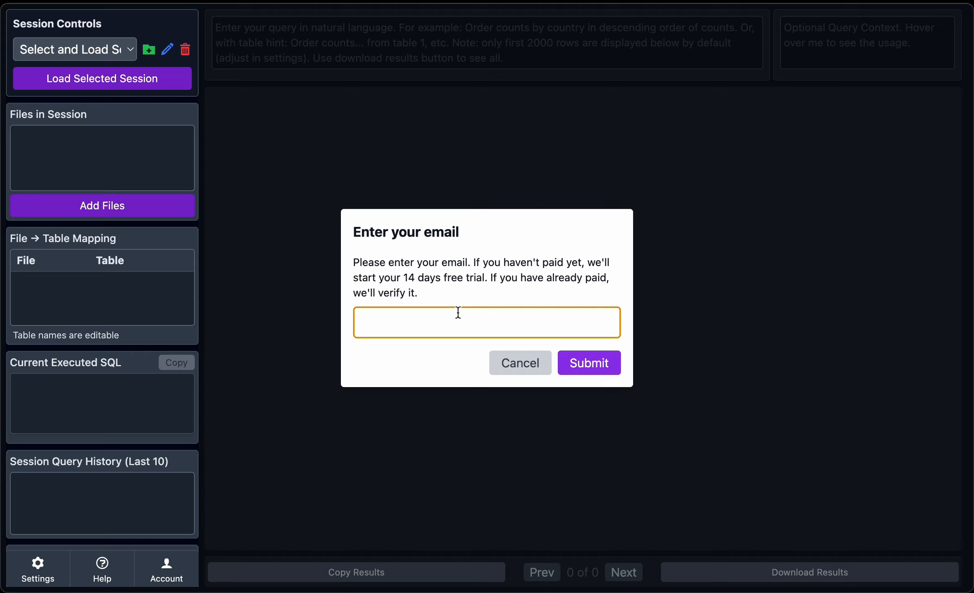
pyautogui.write('youremail@domain.com')
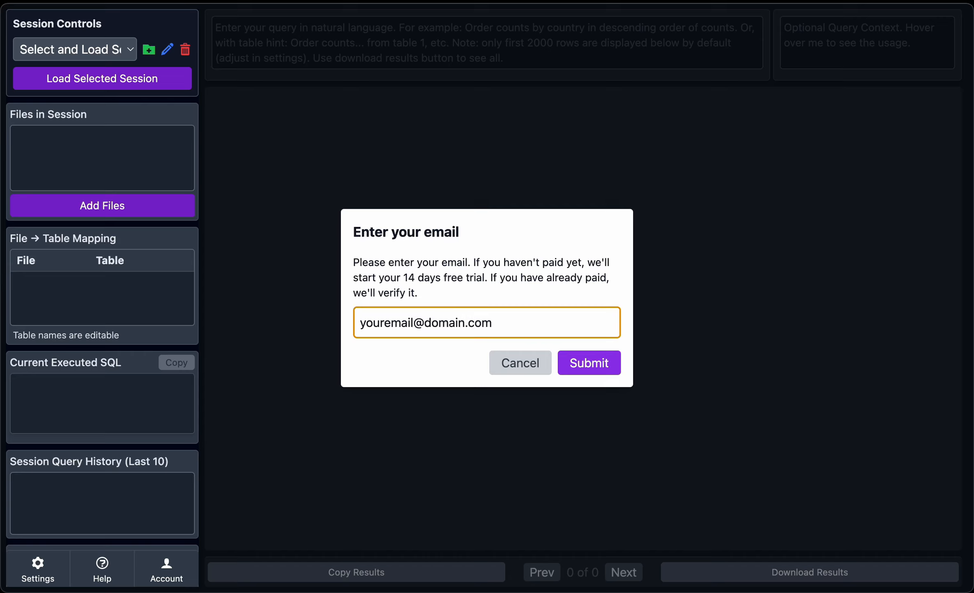
pyautogui.click(518, 274)
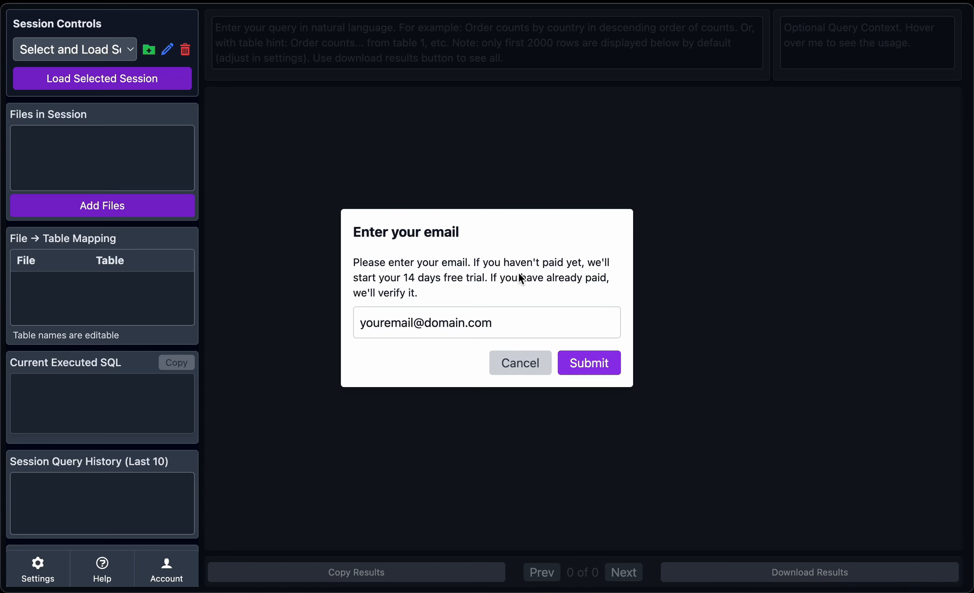
pyautogui.click(581, 365)
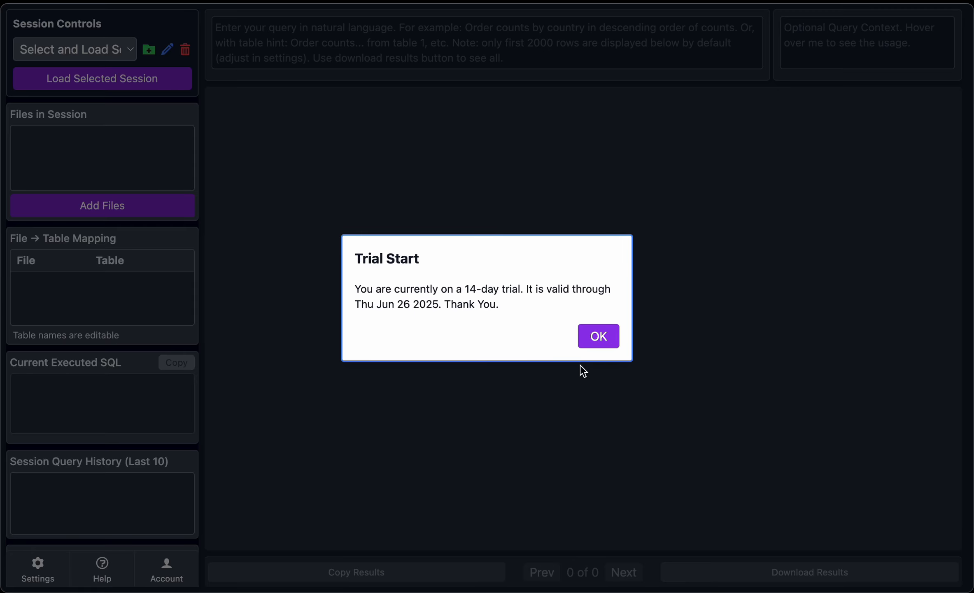
pyautogui.click(596, 336)
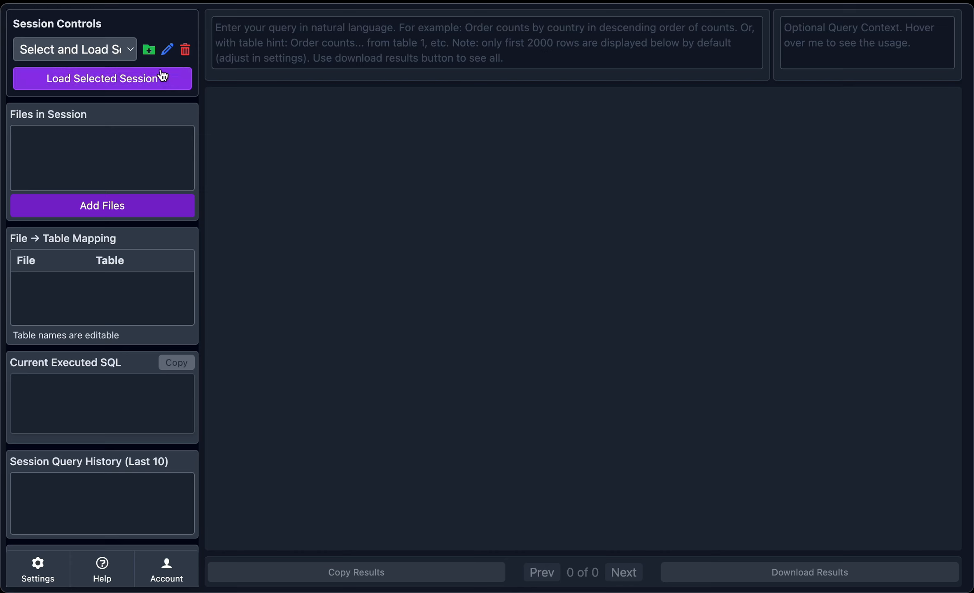
# Create a new session named Logistics.
pyautogui.click(149, 50)
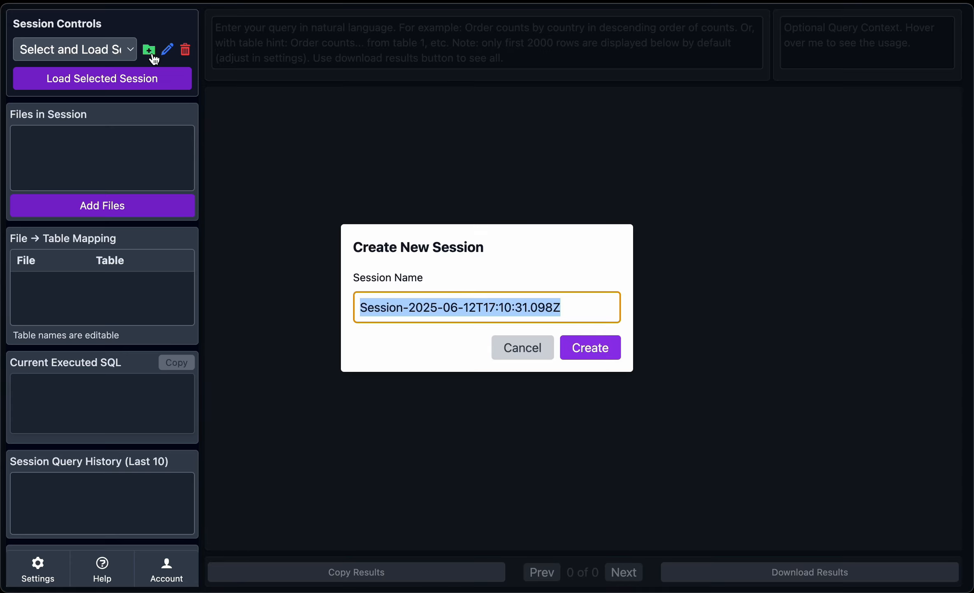
pyautogui.write('Lo')
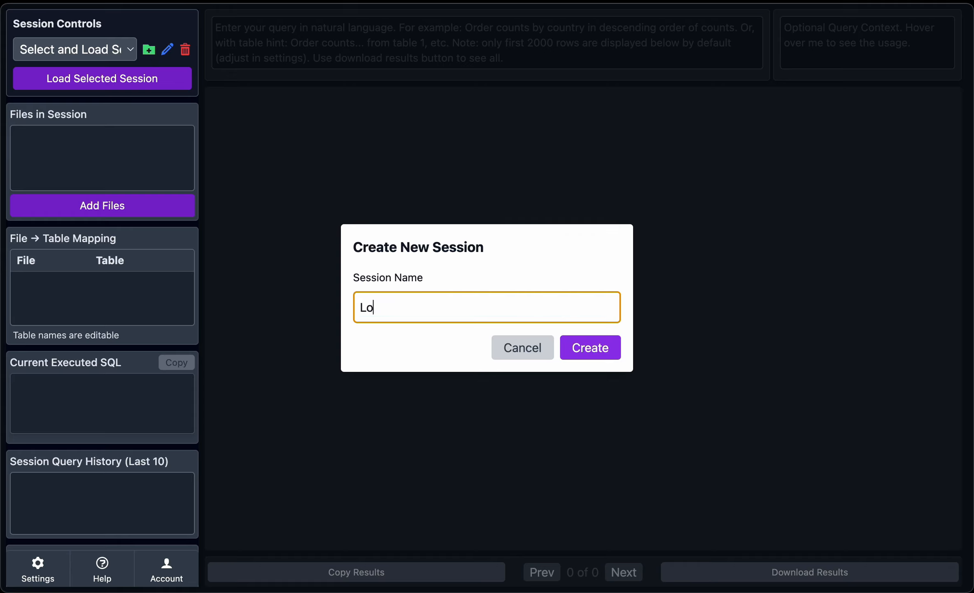
pyautogui.write('gistics')
pyautogui.click(589, 349)
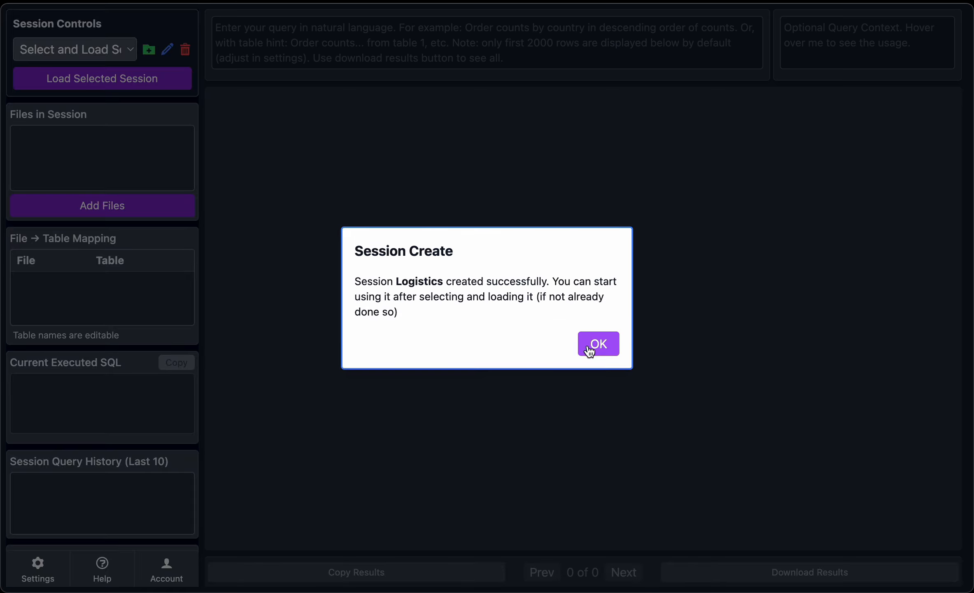
pyautogui.click(599, 342)
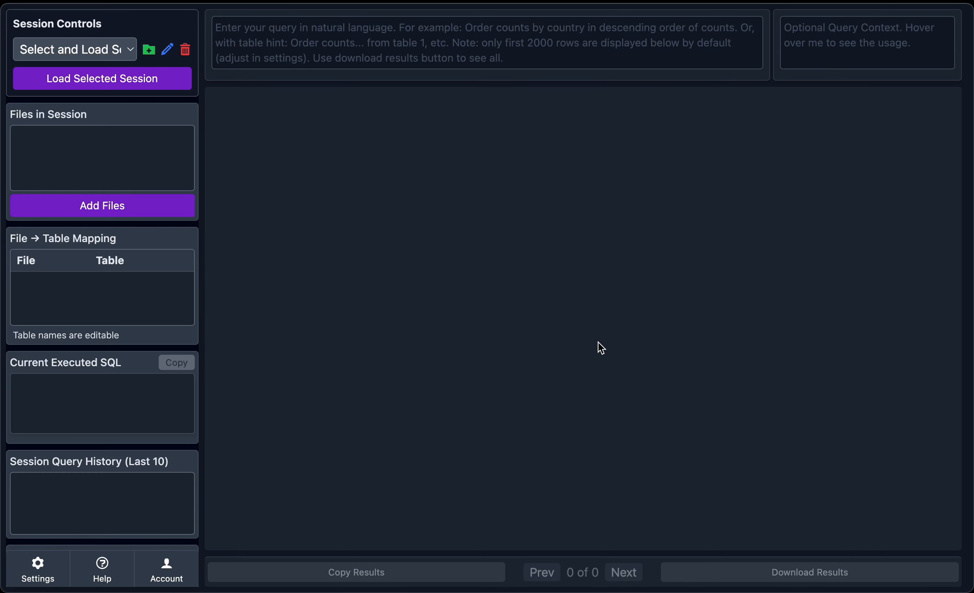
# Select and load the Logistics session.
pyautogui.click(111, 52)
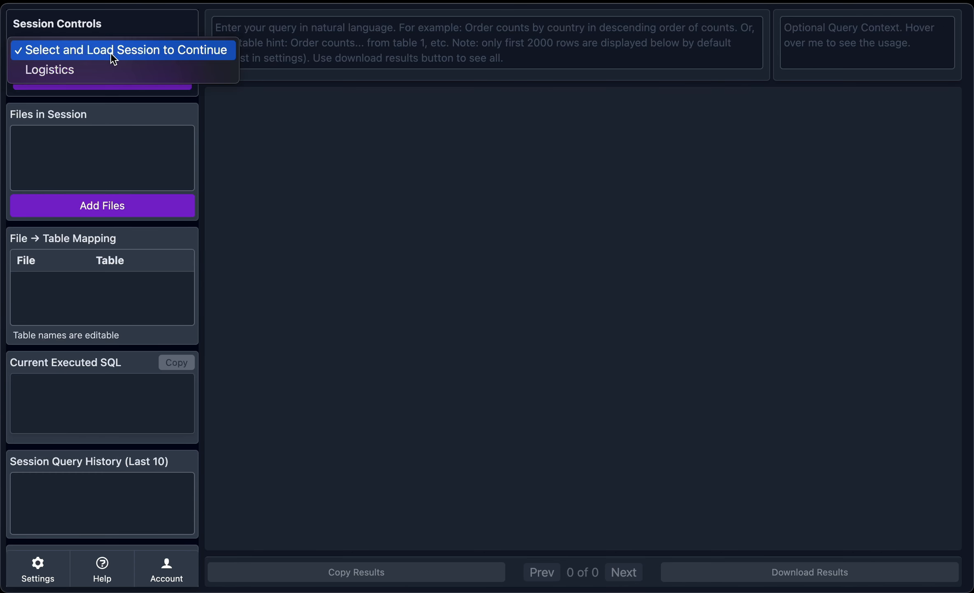
pyautogui.click(52, 68)
pyautogui.click(133, 79)
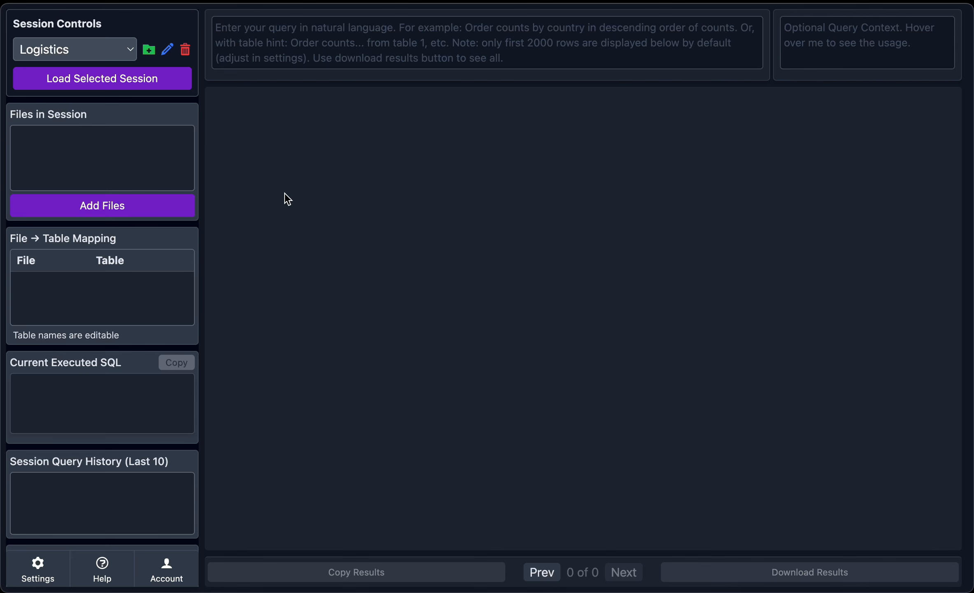
# Add all seven CSV files from the Logistics folder to the session.
pyautogui.click(152, 207)
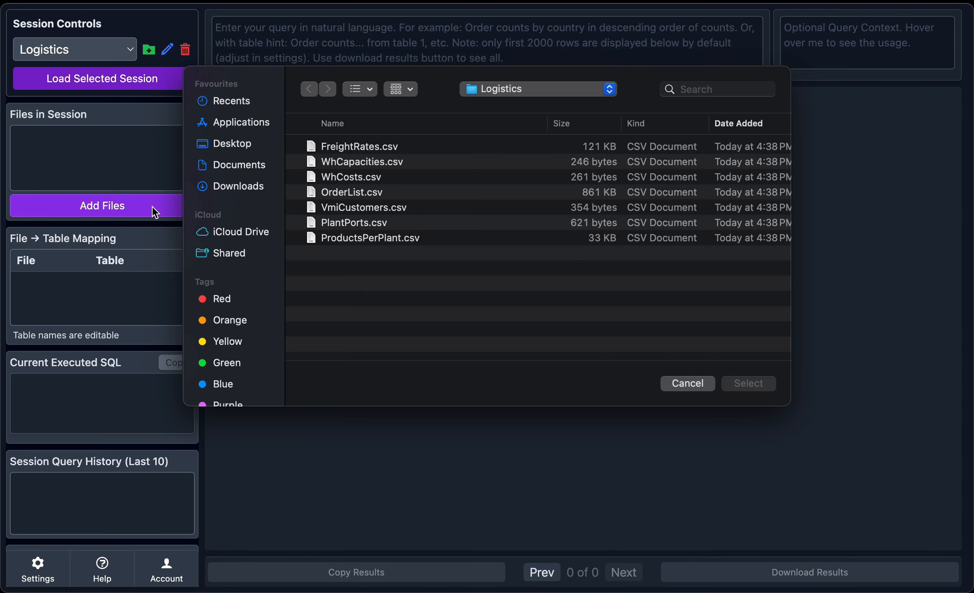
pyautogui.click(372, 181)
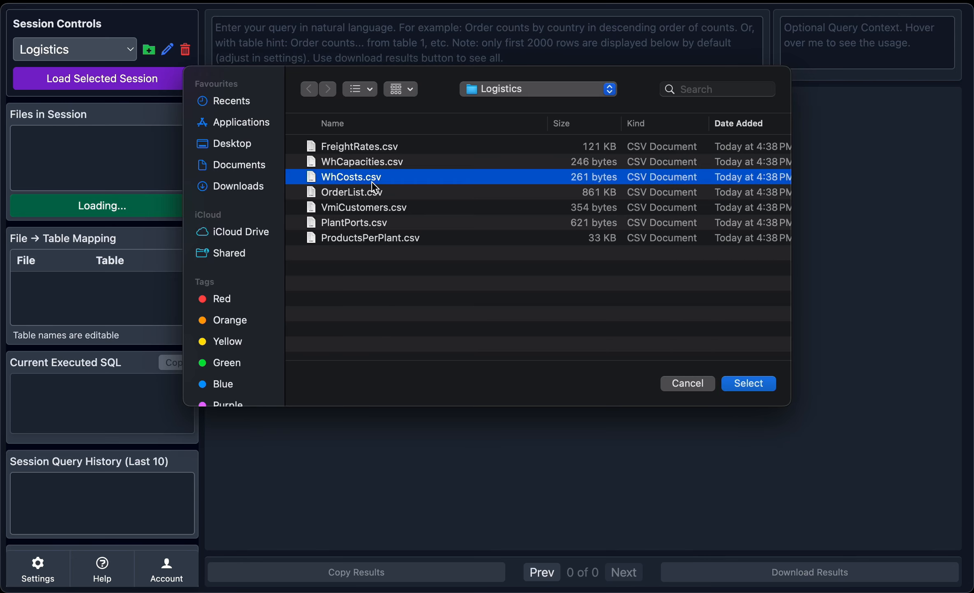
pyautogui.click(388, 225)
pyautogui.press('super+a')
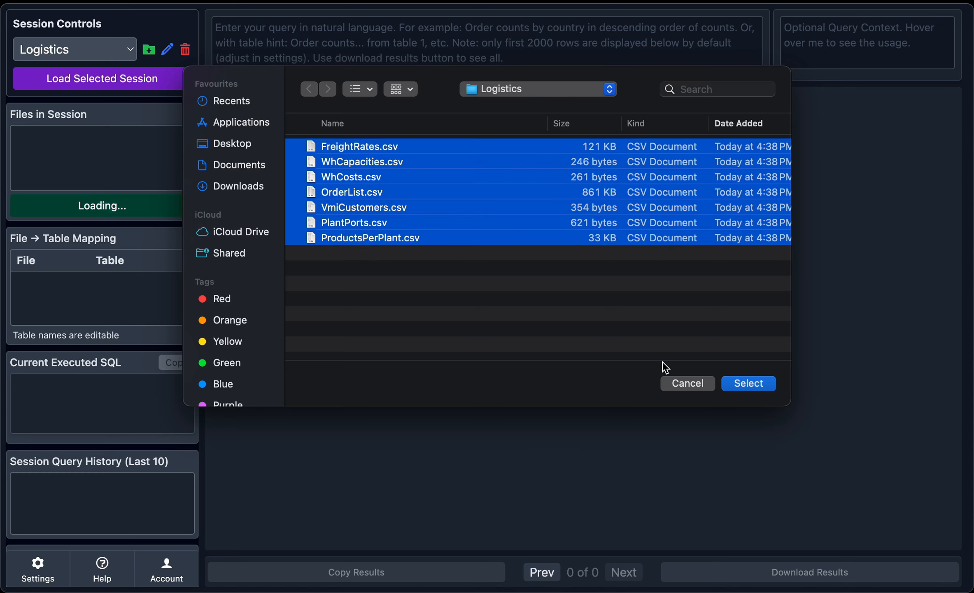
pyautogui.click(751, 384)
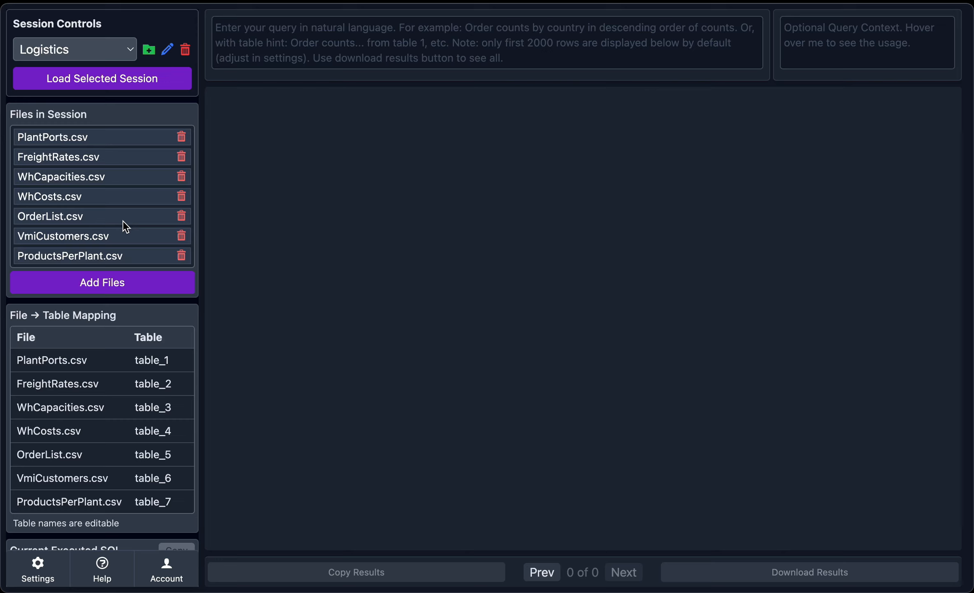
# Open the LLM settings, and switch to Firefox to load openrouter.ai.
pyautogui.click(43, 563)
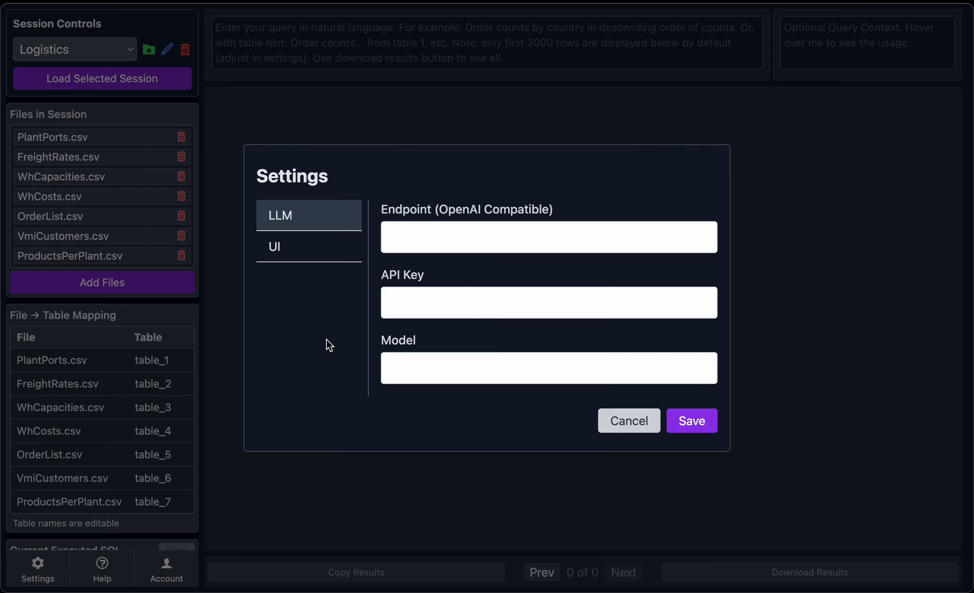
pyautogui.press('super+Tab')
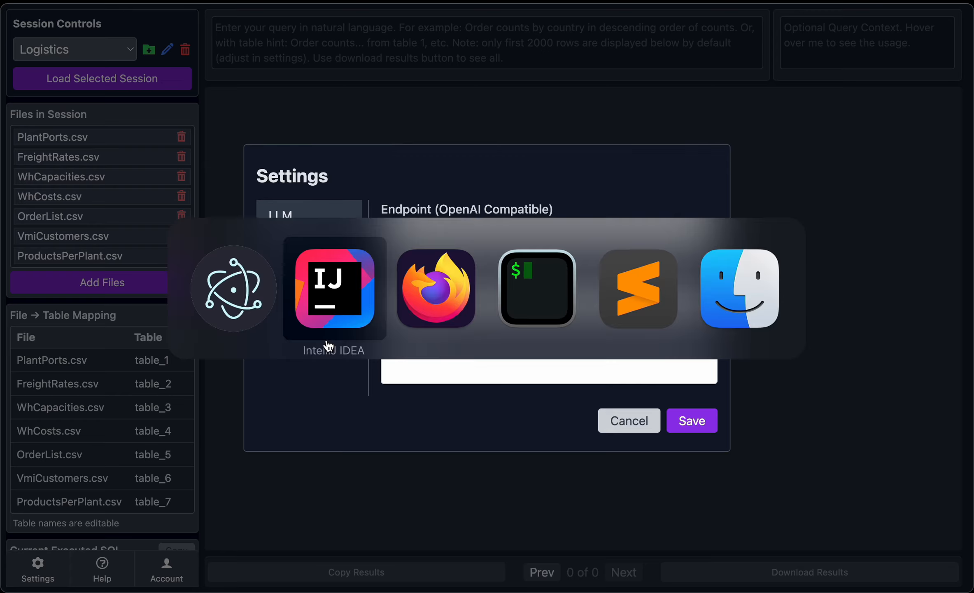
pyautogui.press('super+Tab')
pyautogui.write('o')
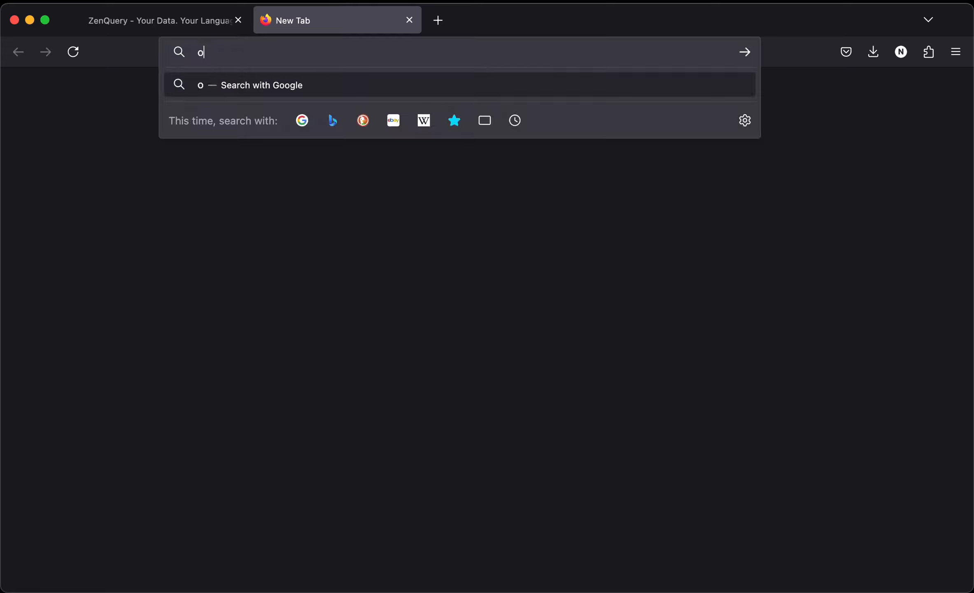
pyautogui.write('penrouter.ai')
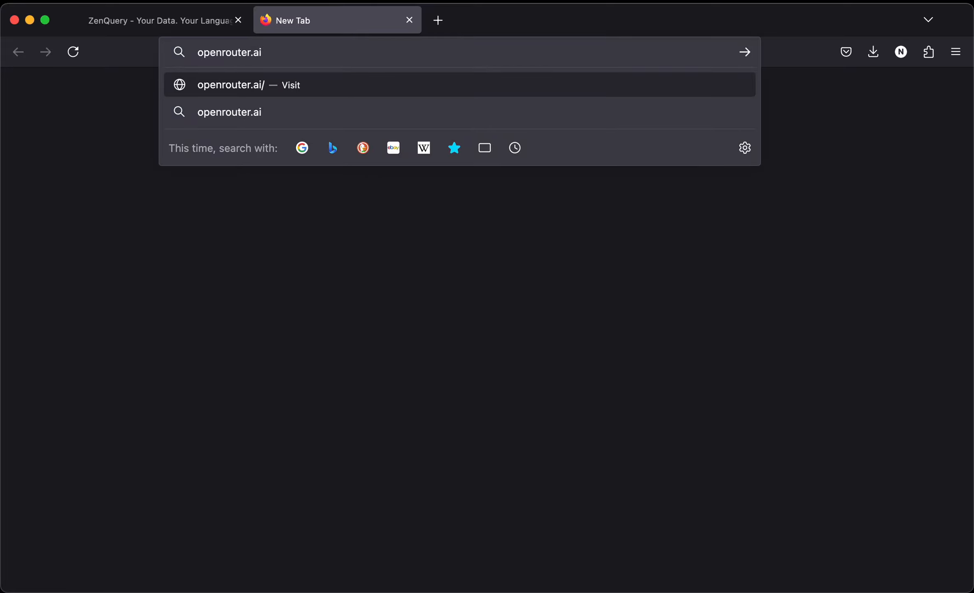
pyautogui.press('Return')
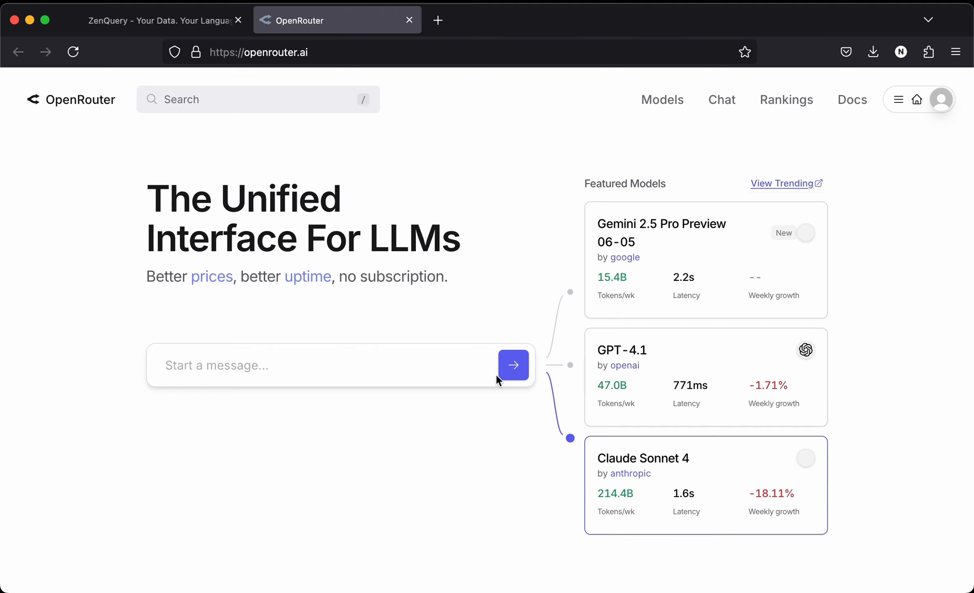
# Check the OpenRouter account's credits page and open its API keys page.
pyautogui.click(918, 108)
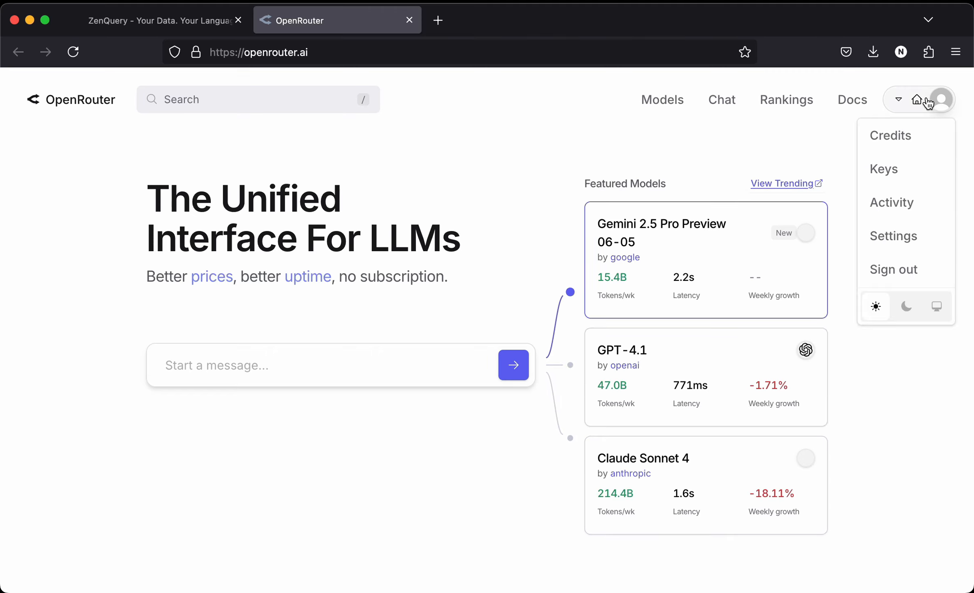
pyautogui.click(902, 136)
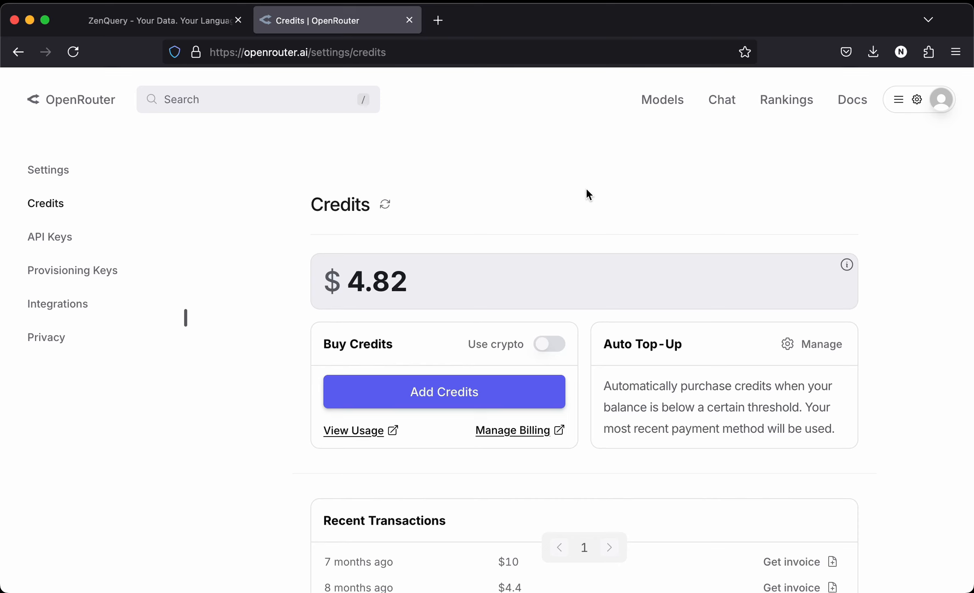
pyautogui.click(933, 108)
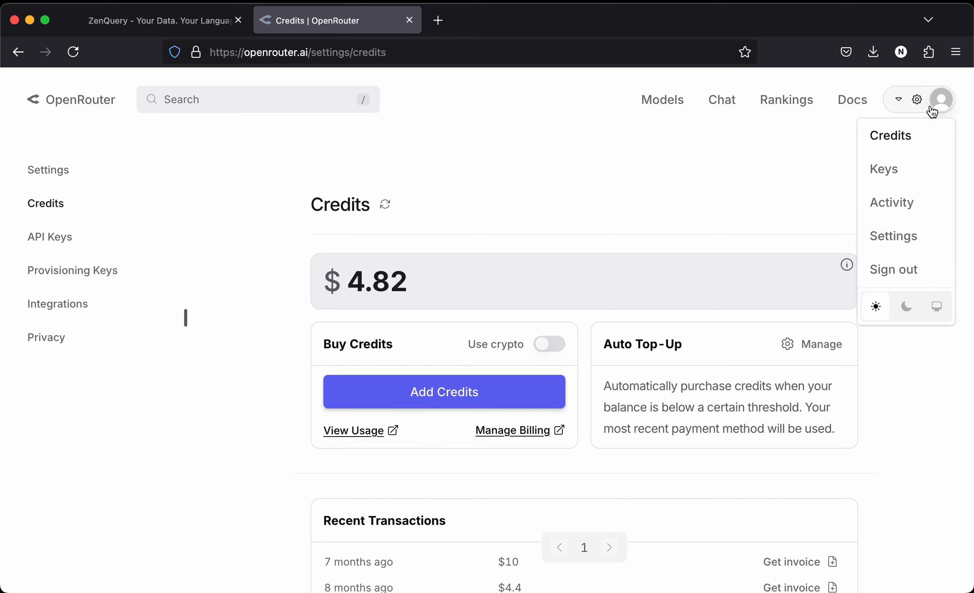
pyautogui.click(892, 173)
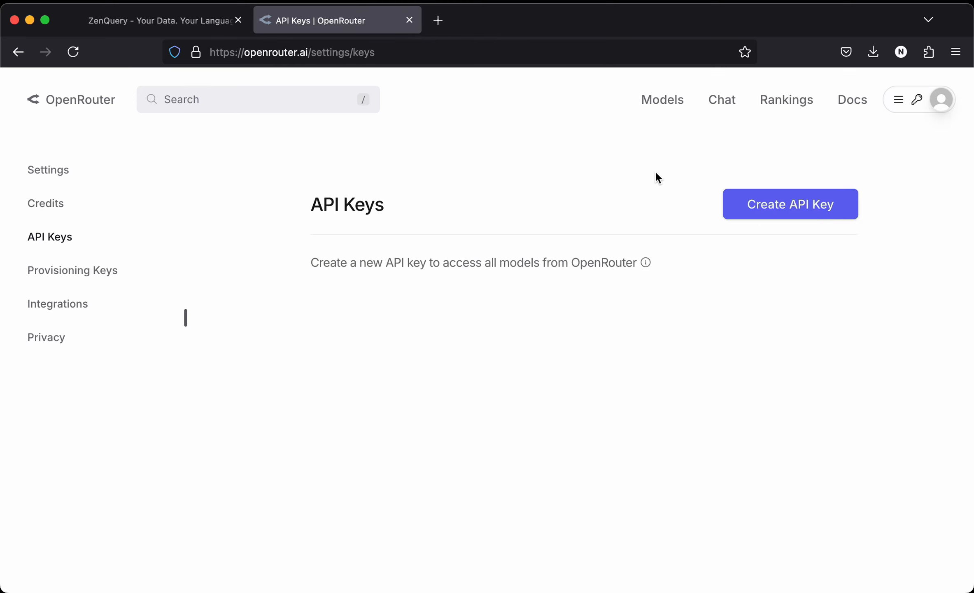
# Create an OpenRouter API key named "For ZenQuery" without a credit limit and copy the key.
pyautogui.click(785, 204)
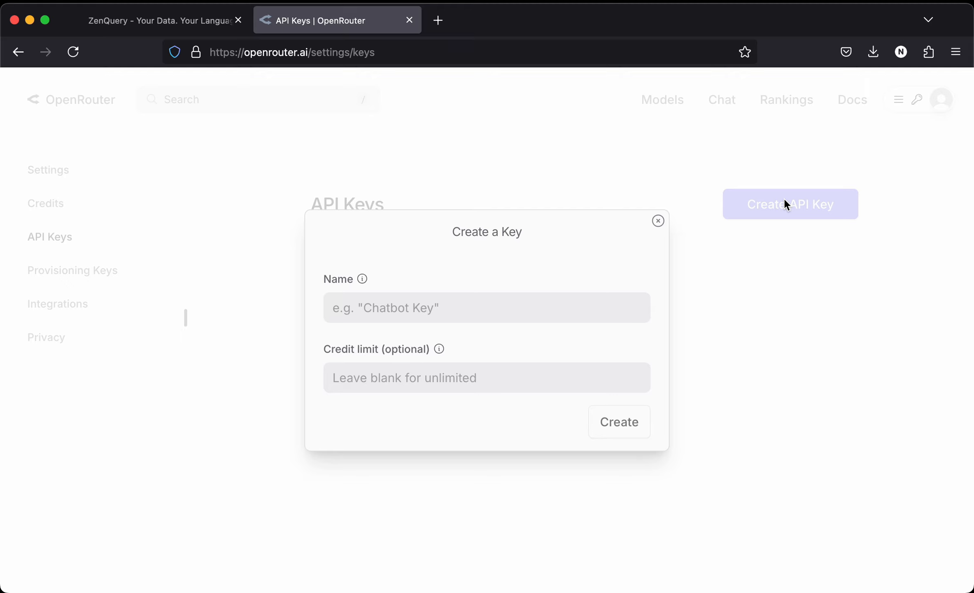
pyautogui.click(577, 309)
pyautogui.write('For ZenQuery')
pyautogui.click(619, 423)
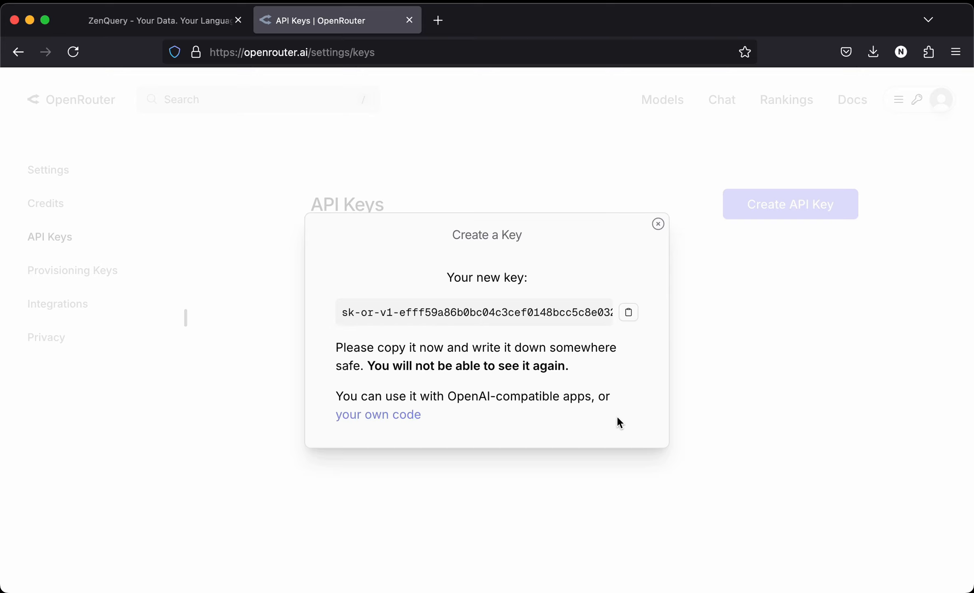
pyautogui.click(628, 323)
# Switch to ZenQuery and paste the copied API key into the API Key field of the LLM settings.
pyautogui.press('super+Tab')
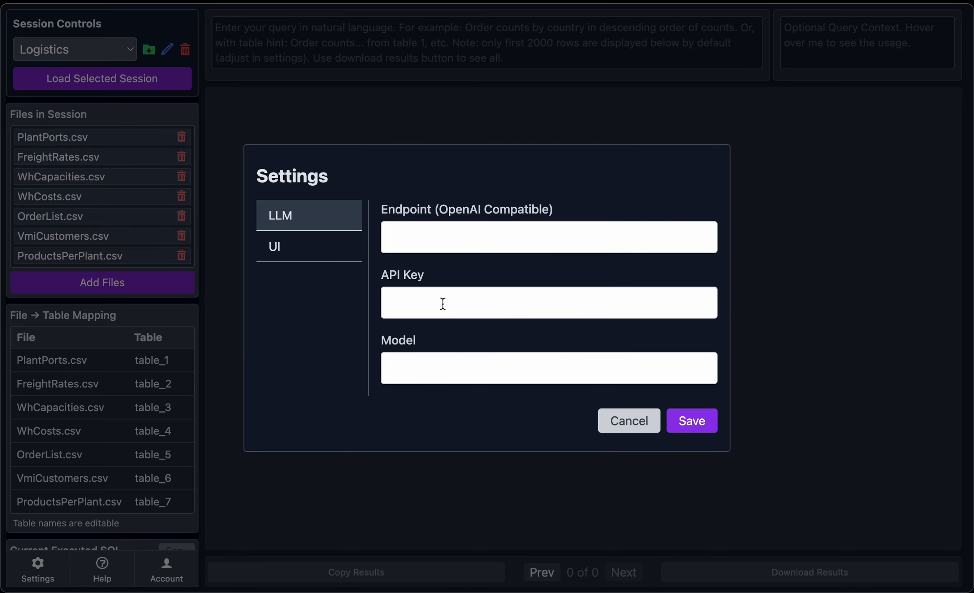
pyautogui.click(443, 304)
pyautogui.press('super+v')
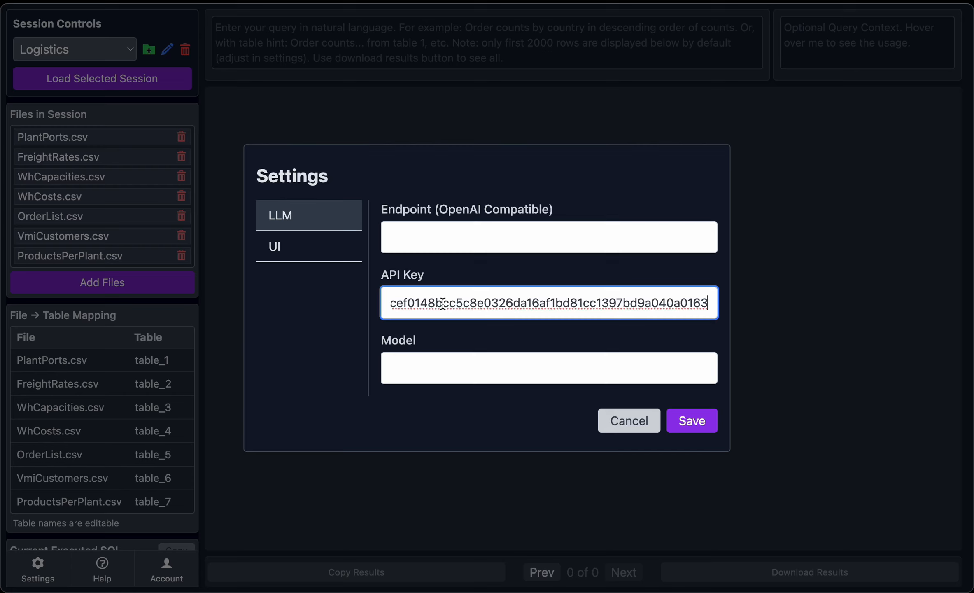
# Switch to Firefox, dismiss the new API key dialog and open OpenRouter's Quickstart documentation.
pyautogui.press('super+Tab')
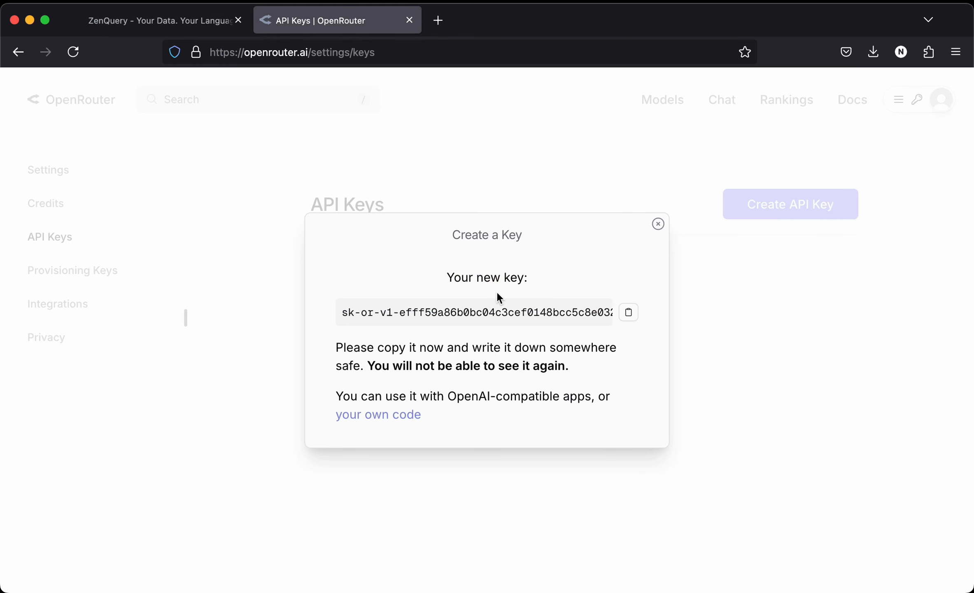
pyautogui.click(659, 225)
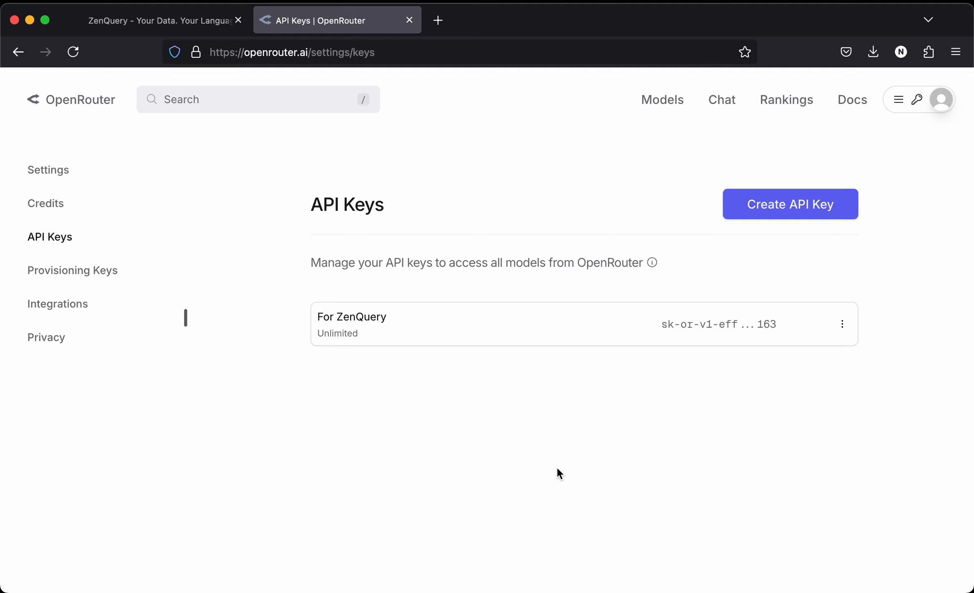
pyautogui.scroll(-5, 557, 469)
pyautogui.click(549, 568)
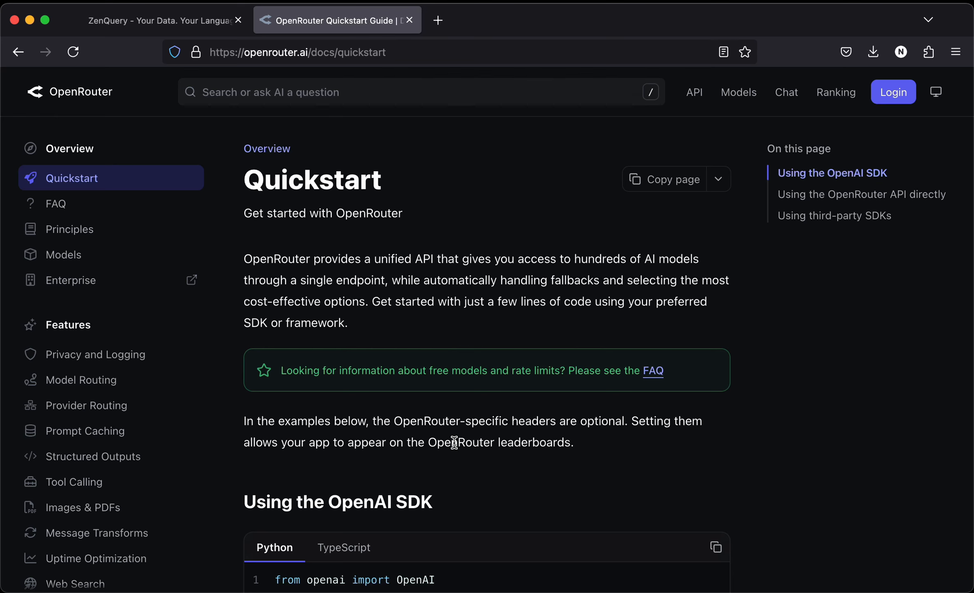
pyautogui.scroll(-6, 454, 443)
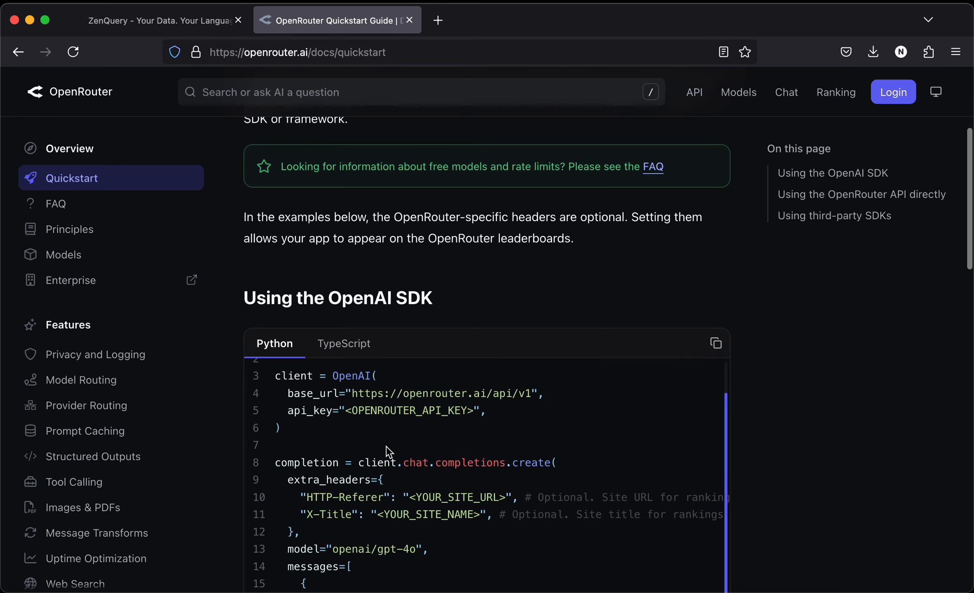
pyautogui.moveTo(351, 393); pyautogui.dragTo(532, 392)
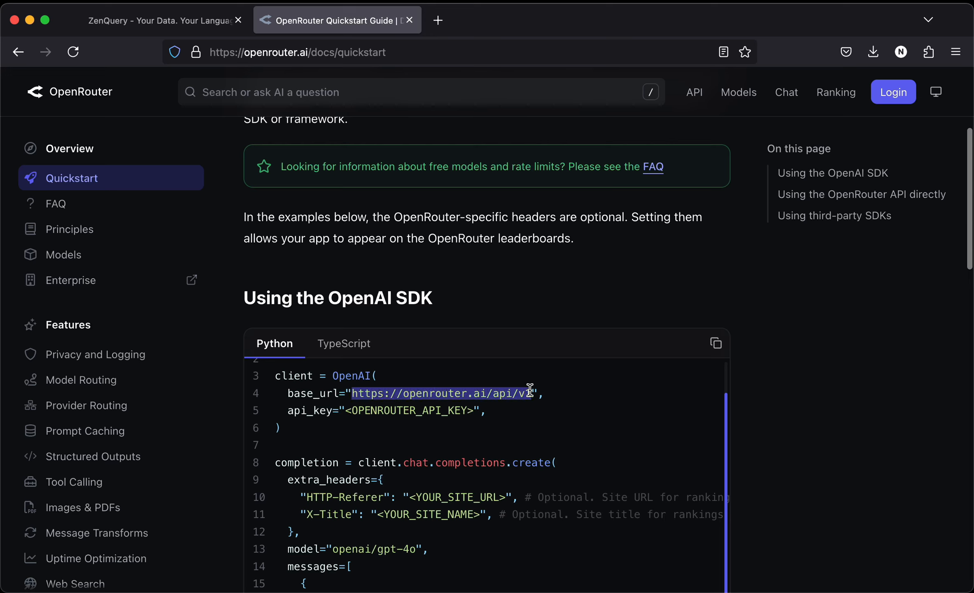
pyautogui.click(684, 445)
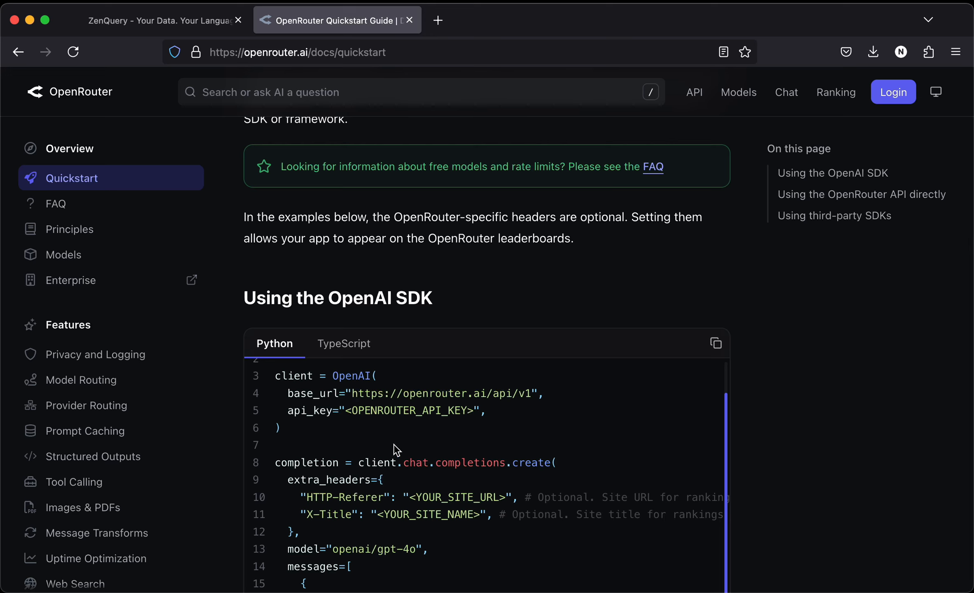
pyautogui.moveTo(353, 396); pyautogui.dragTo(530, 391)
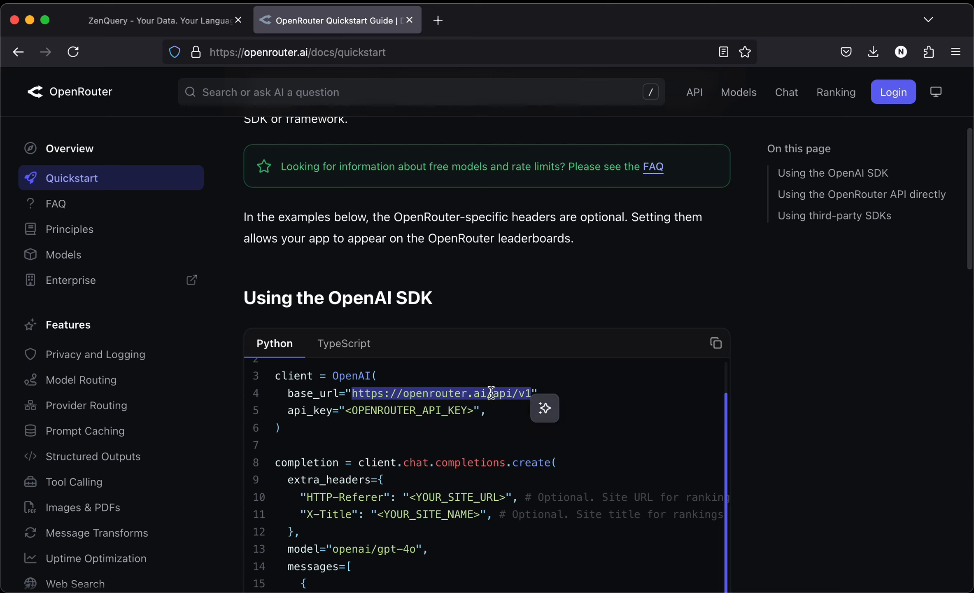
pyautogui.rightClick(495, 393)
pyautogui.click(514, 400)
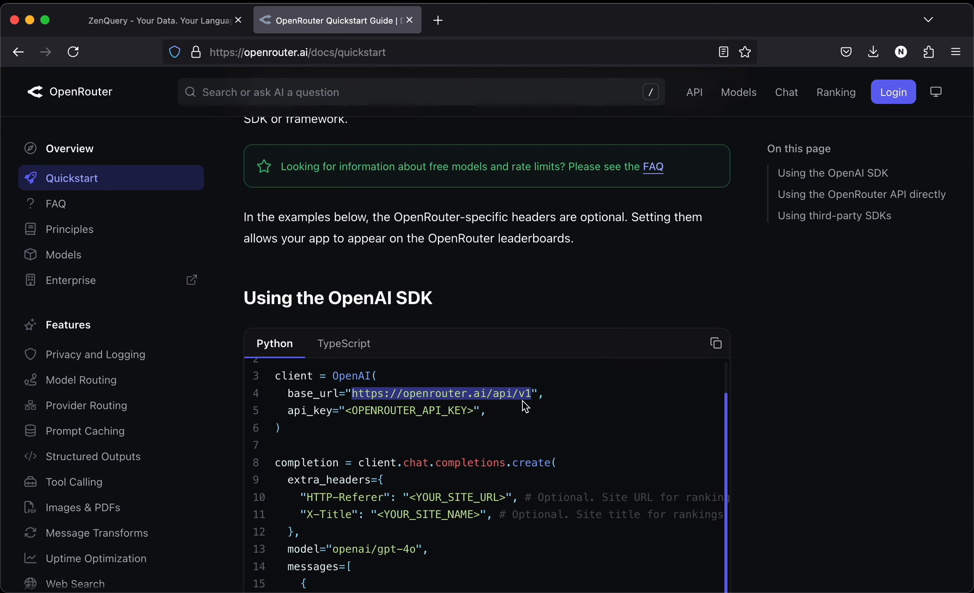
pyautogui.press('super+Tab')
pyautogui.click(475, 238)
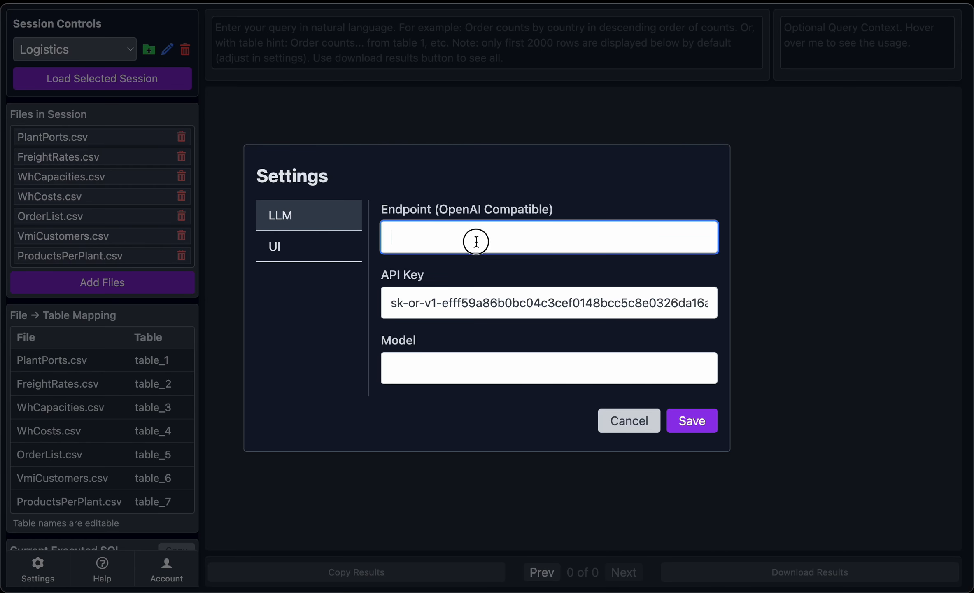
pyautogui.press('super+v')
pyautogui.click(576, 197)
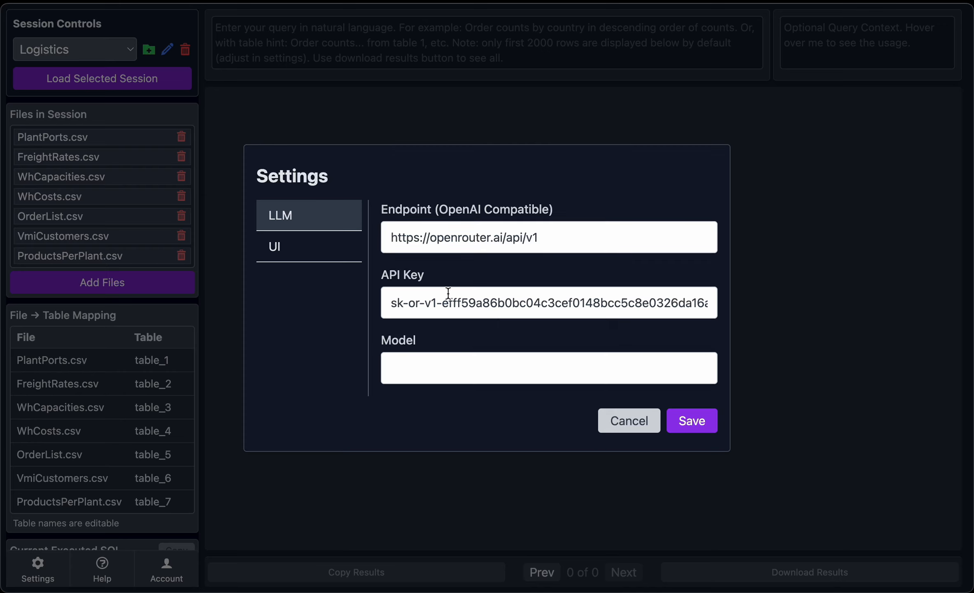
# Set the LLM model to gpt-4.1-mini and save the settings.
pyautogui.click(477, 370)
pyautogui.write('gpt-4.1-mini')
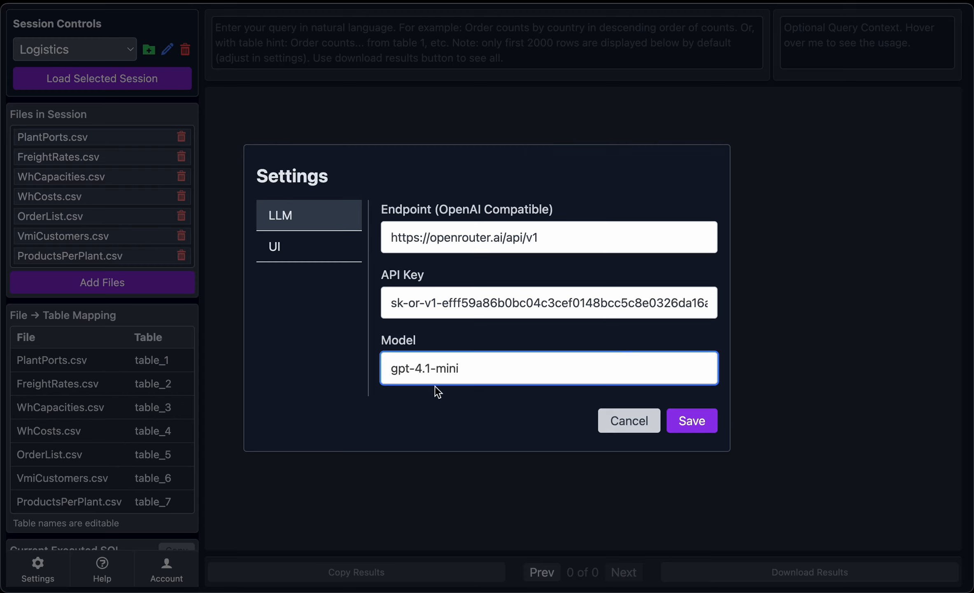
pyautogui.click(440, 431)
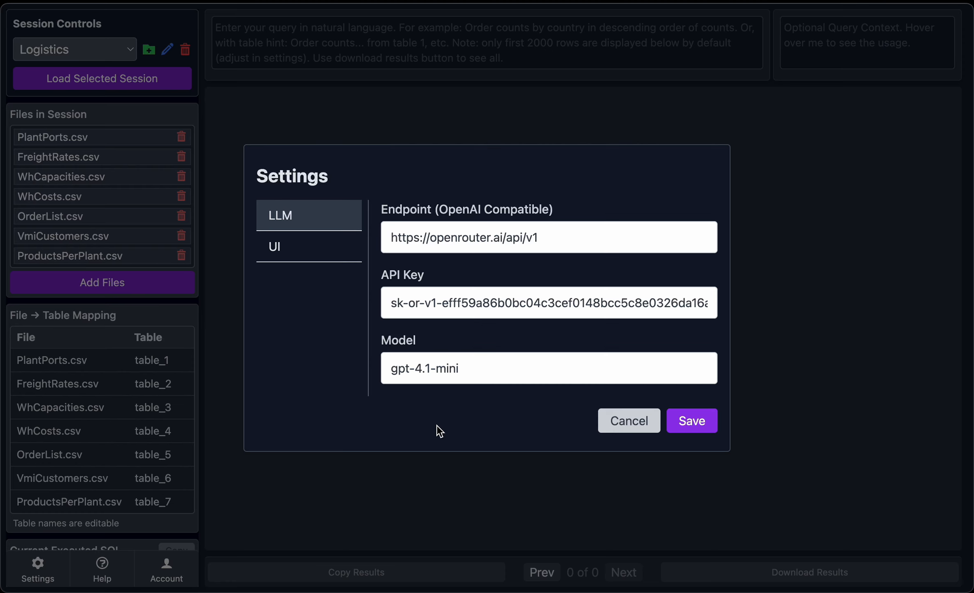
pyautogui.click(695, 420)
# Run the query "Show how many orders each warehouse handled historically" on the Logistics session.
pyautogui.click(477, 40)
pyautogui.press('super+v')
pyautogui.click(450, 218)
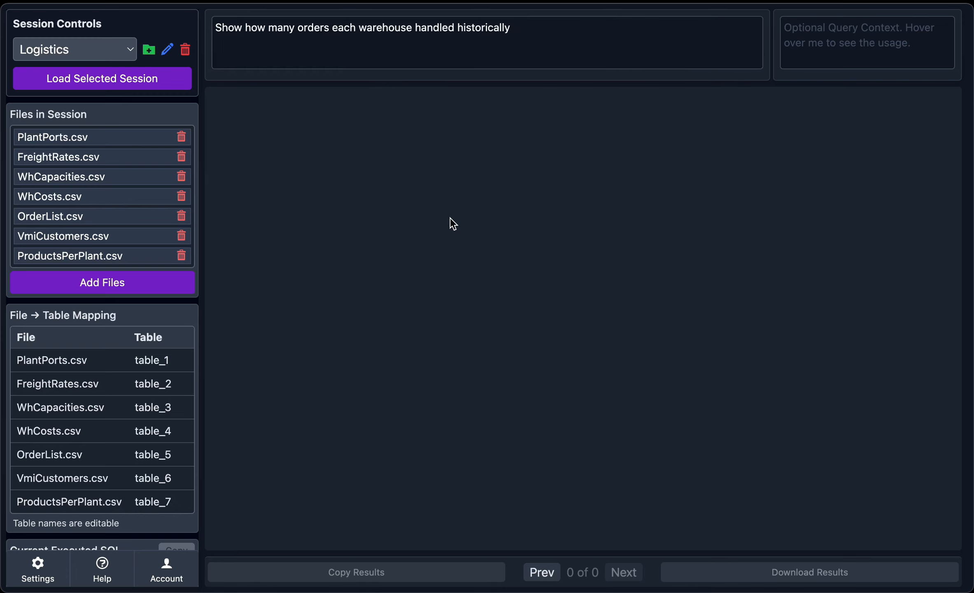
pyautogui.click(526, 48)
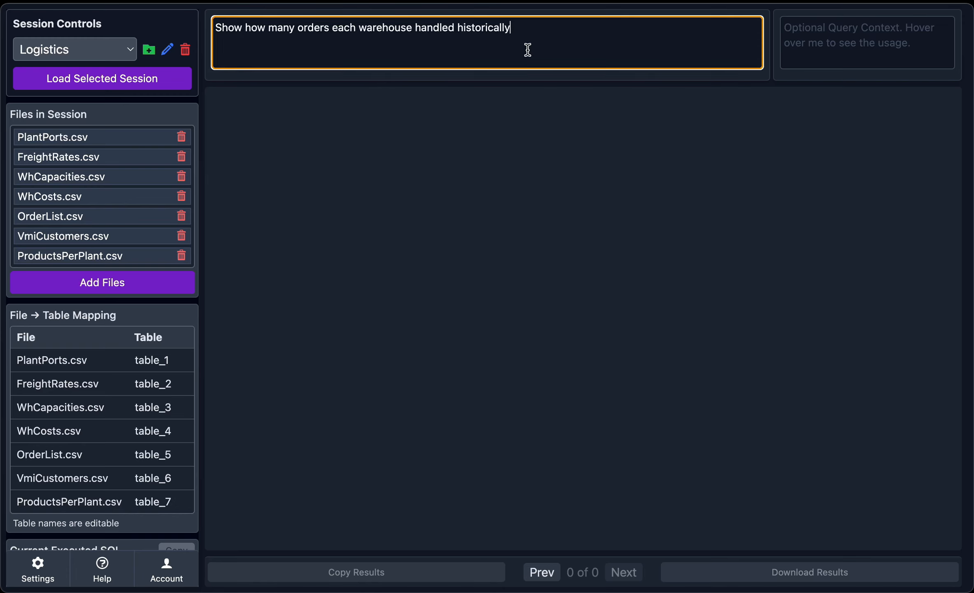
pyautogui.press('Return')
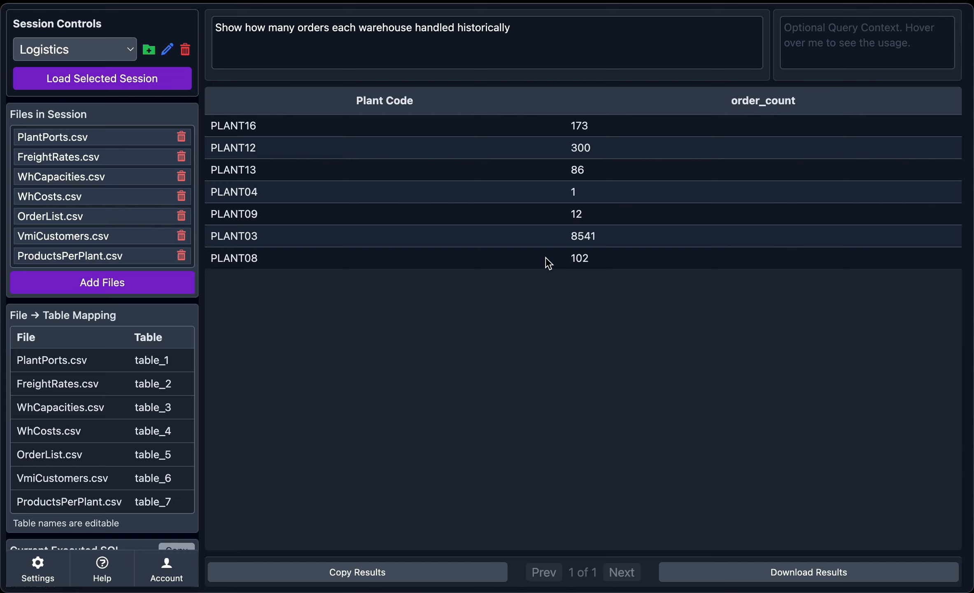
# Replace the query with "Top 3 plants producing the highest number of unique products?" and run it.
pyautogui.tripleClick(542, 56)
pyautogui.write('Top 3 plants producing the highest number of unique products?')
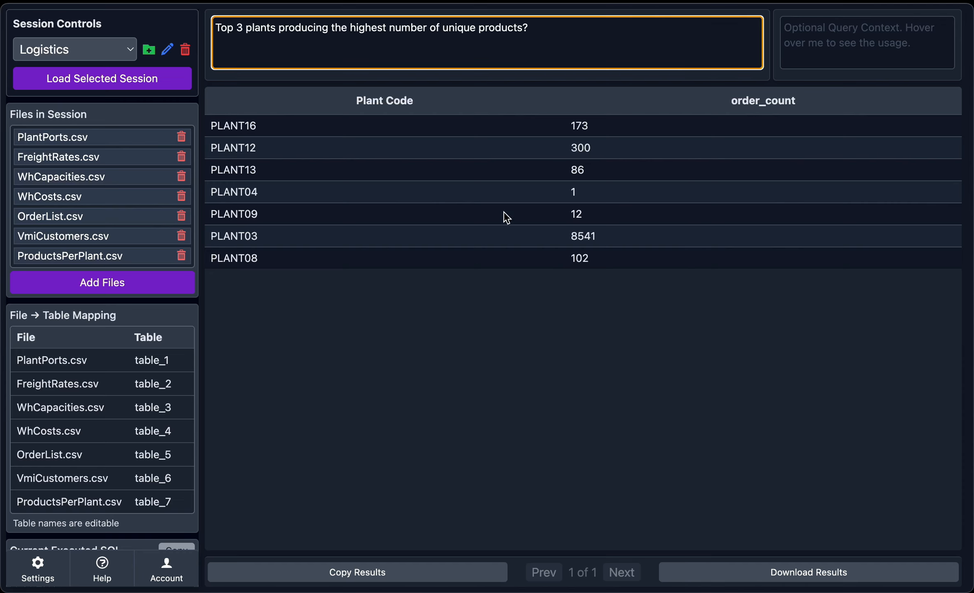
pyautogui.press('Return')
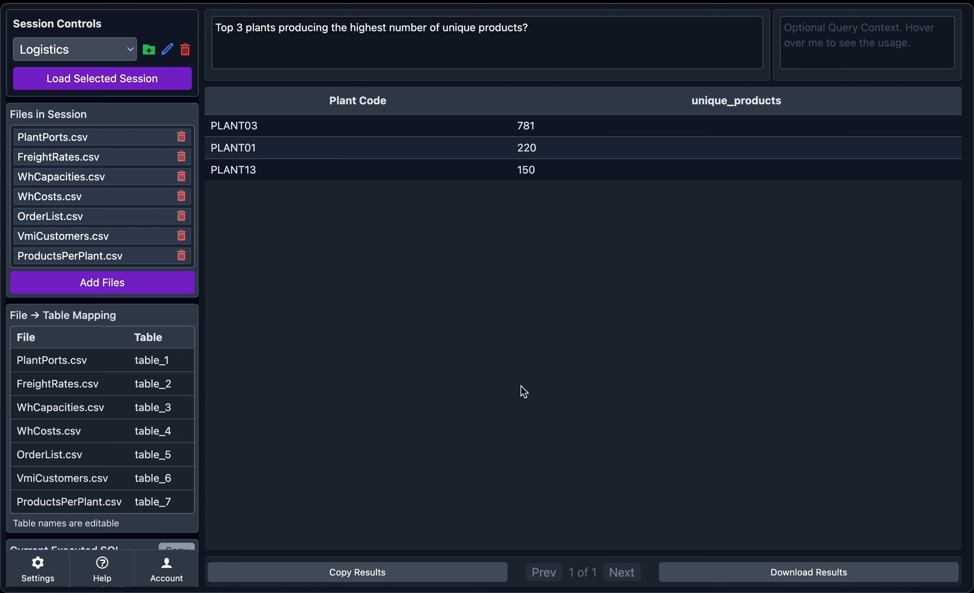
# Replace the query with "Which products were most frequently shipped from each plant?" and run it.
pyautogui.tripleClick(570, 41)
pyautogui.write('Which products were most frequently shipped from each plant?')
pyautogui.press('Return')
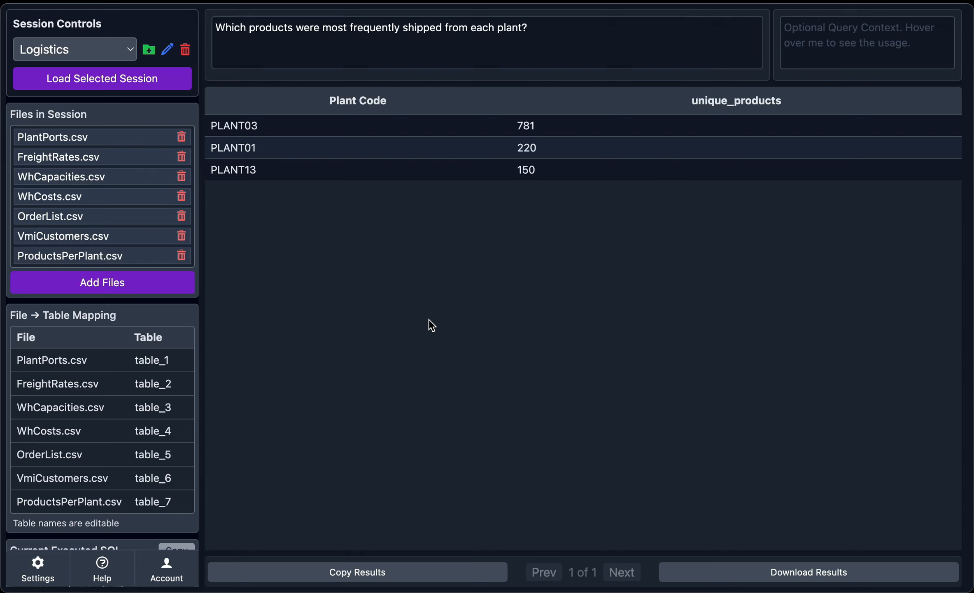
pyautogui.click(597, 38)
pyautogui.press('Return')
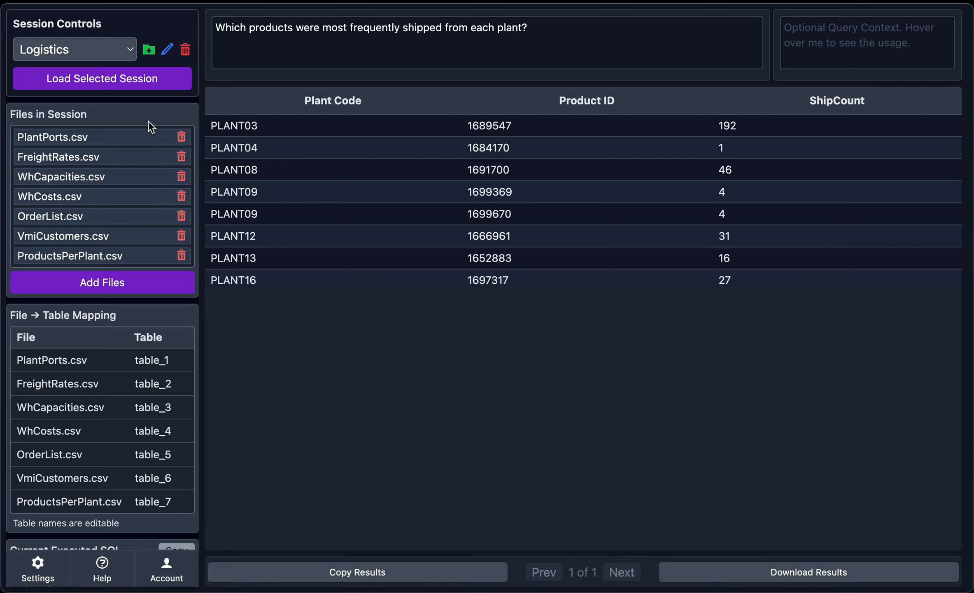
# Create a new session named "London house price analysis".
pyautogui.click(149, 49)
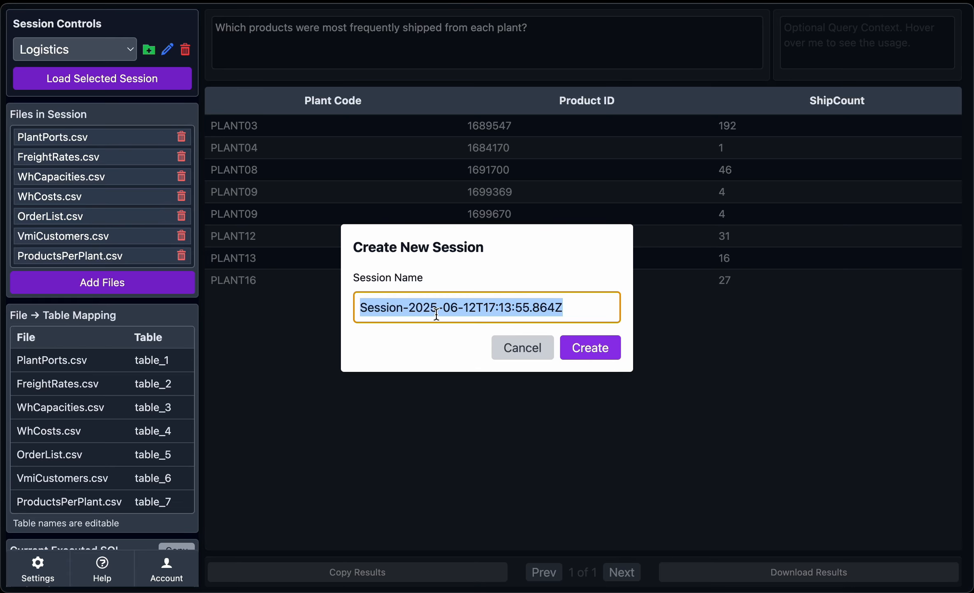
pyautogui.write('London ')
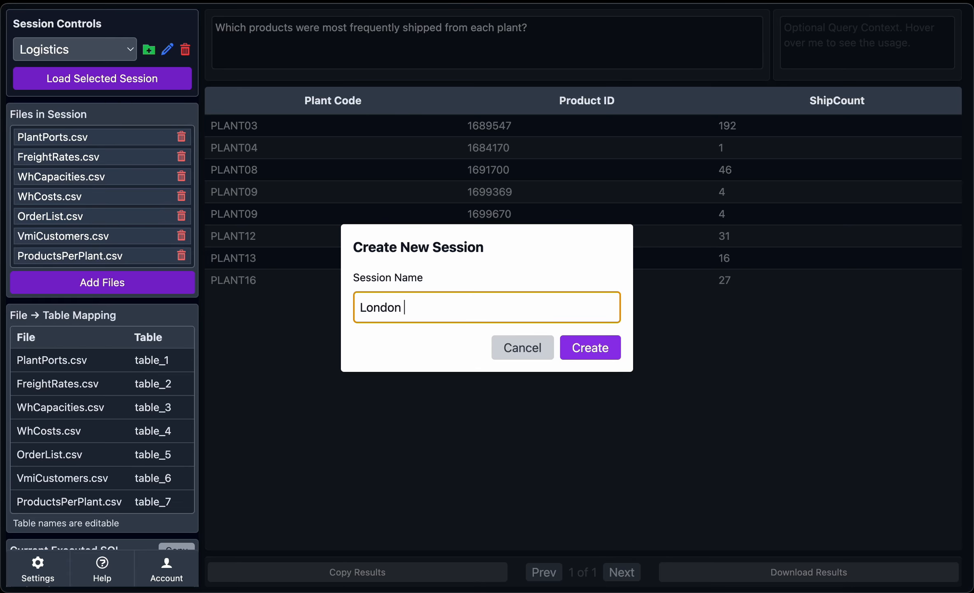
pyautogui.write('house price analysis')
pyautogui.click(619, 349)
pyautogui.click(596, 352)
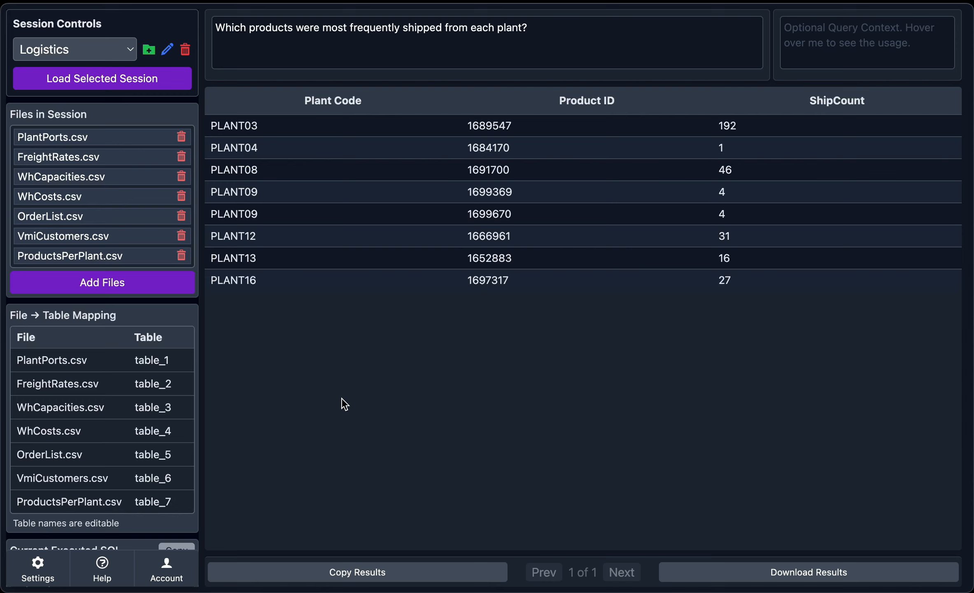
# Select the "London house price analysis" session and load it.
pyautogui.click(95, 42)
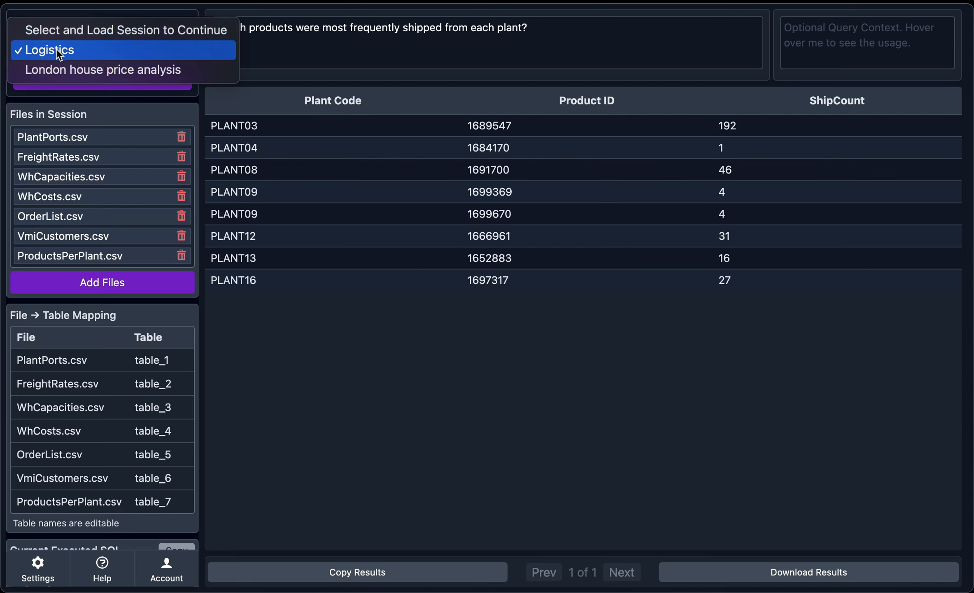
pyautogui.click(73, 69)
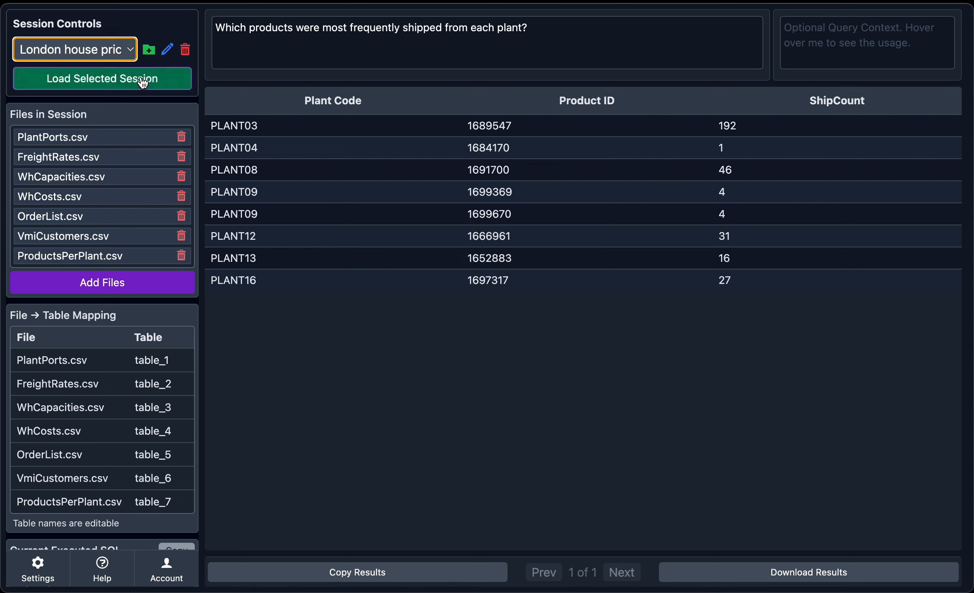
pyautogui.click(143, 80)
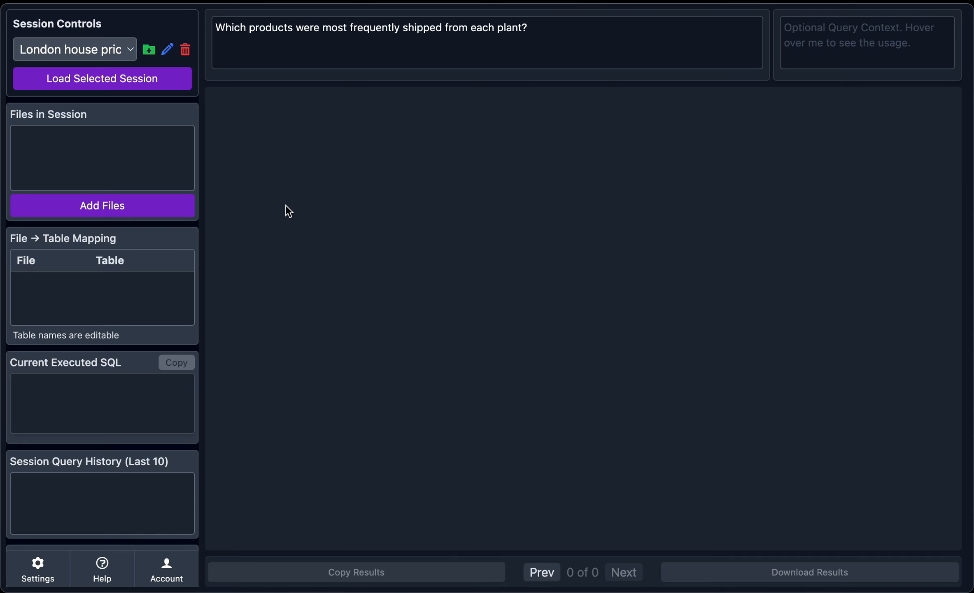
# Add london_houses.csv from the "one file analysis" folder to the session.
pyautogui.click(171, 206)
pyautogui.press('super+Up')
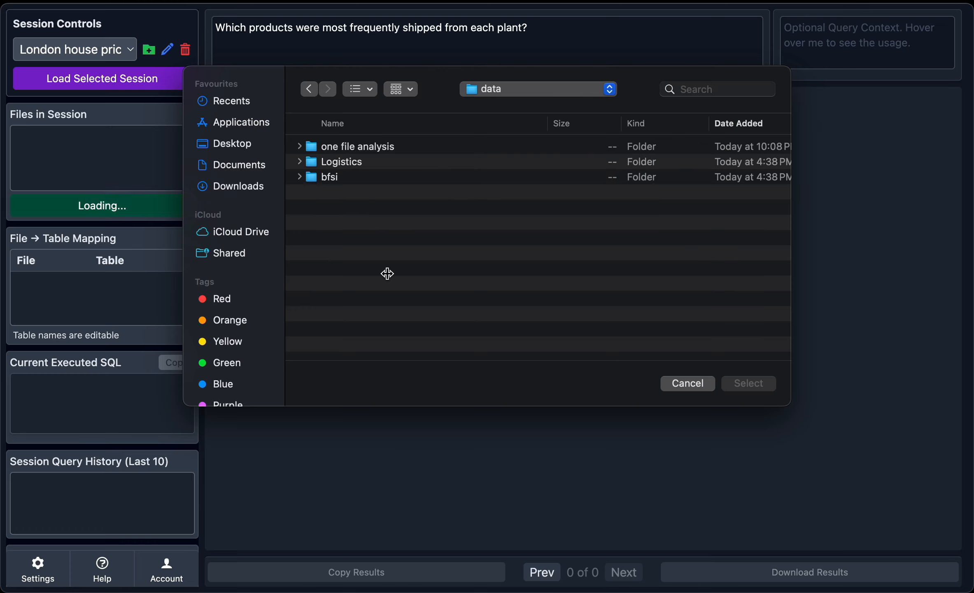
pyautogui.doubleClick(372, 147)
pyautogui.doubleClick(414, 147)
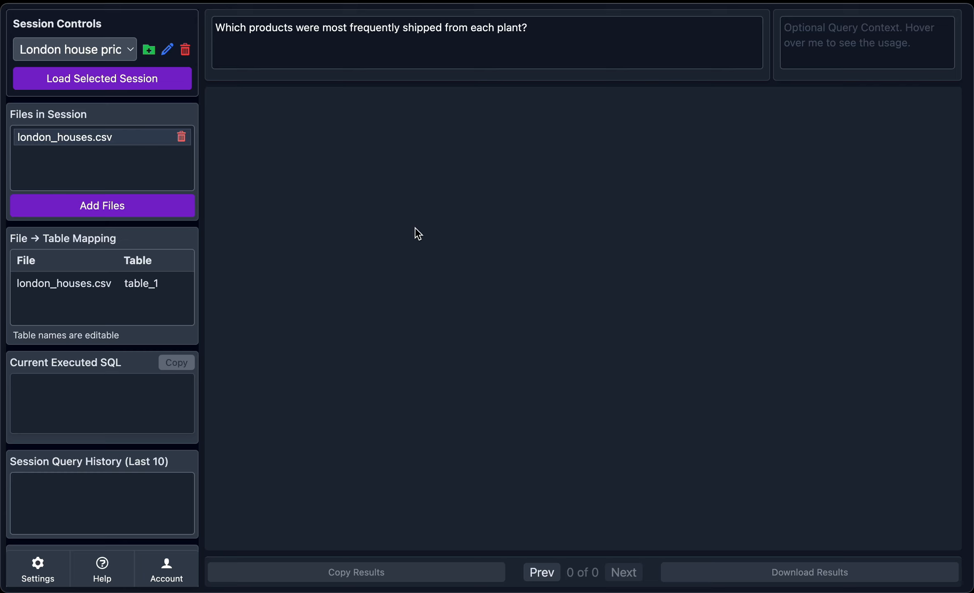
# Replace the query with "Find all apartments in Westminster that have more than 1 bathroom and a balcony." and run it.
pyautogui.tripleClick(544, 42)
pyautogui.write('Find all apartments in Westminster that have more than 1 bathroom and a balcony.')
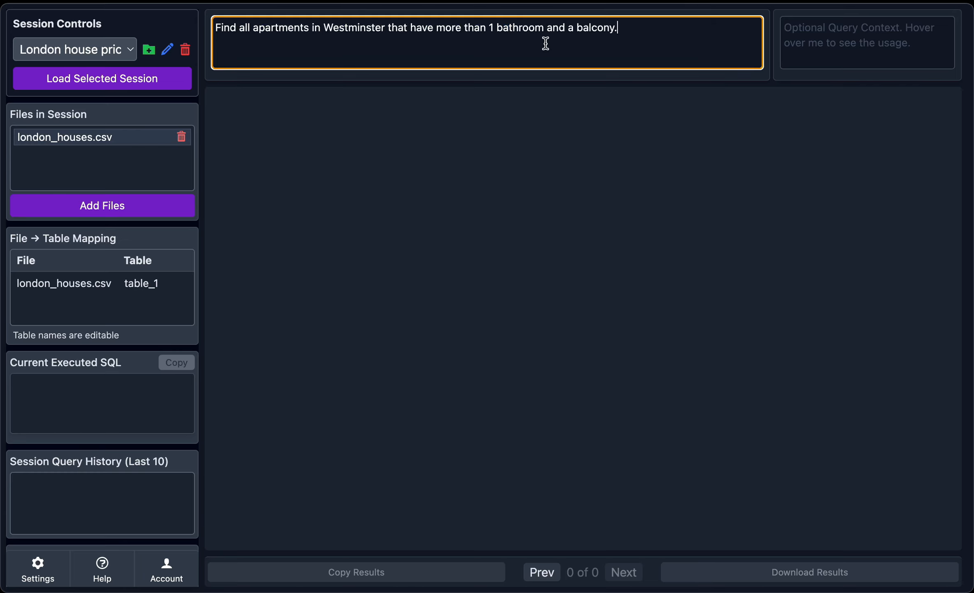
pyautogui.press('Return')
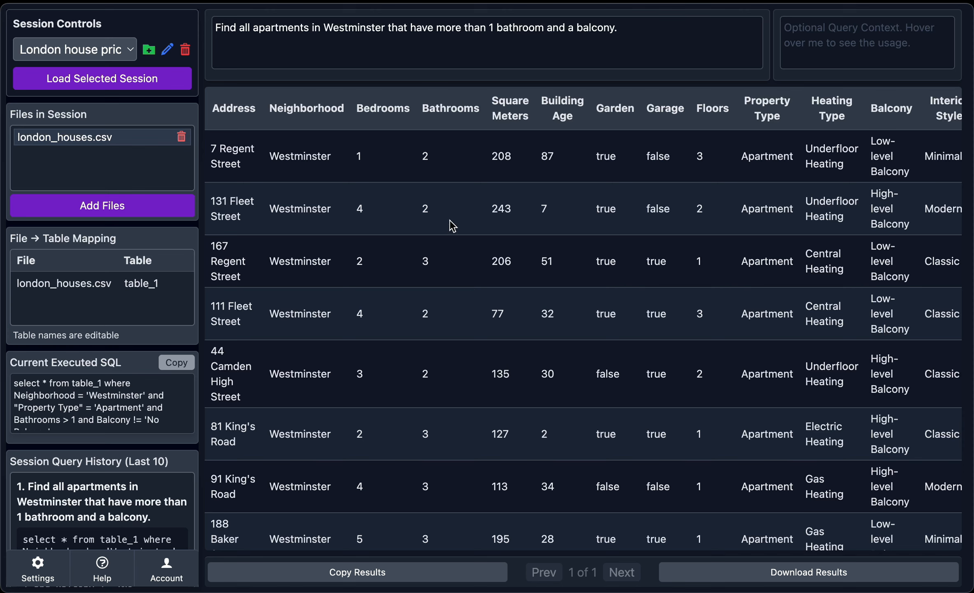
# Replace the query with "Find the most expensive property in each neighborhood." and run it.
pyautogui.tripleClick(516, 59)
pyautogui.write('Find the most expensive property in each neighborhood.')
pyautogui.press('Return')
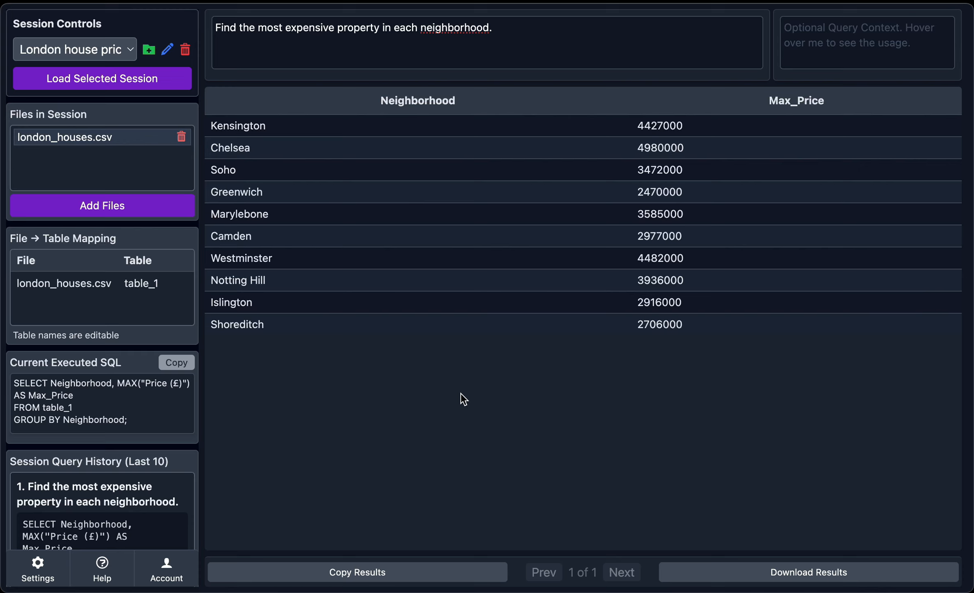
# Set the optional query context to "Display price values in human readable format" and submit it.
pyautogui.click(854, 36)
pyautogui.write('Display pri')
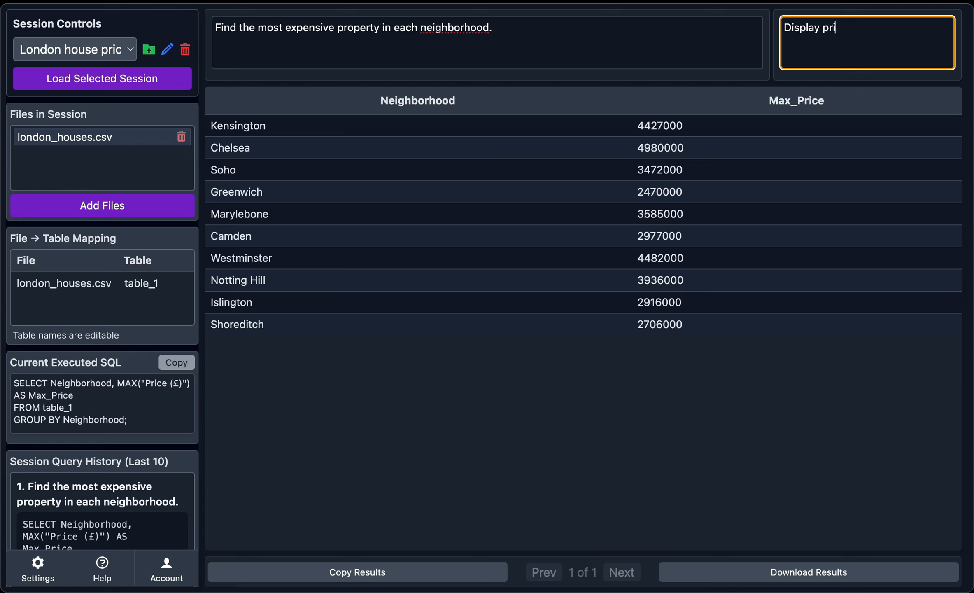
pyautogui.write('ce values in human readable format')
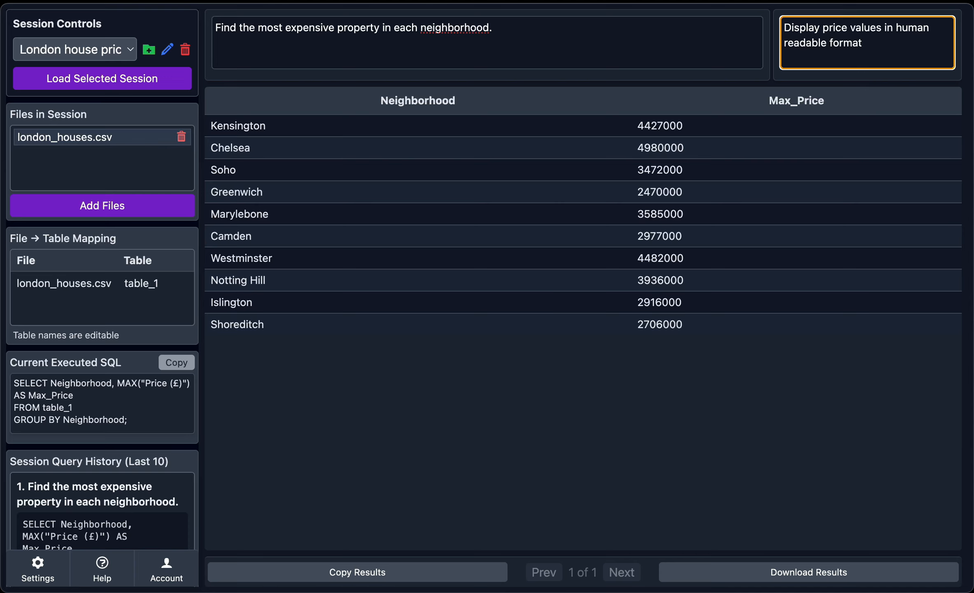
pyautogui.click(744, 357)
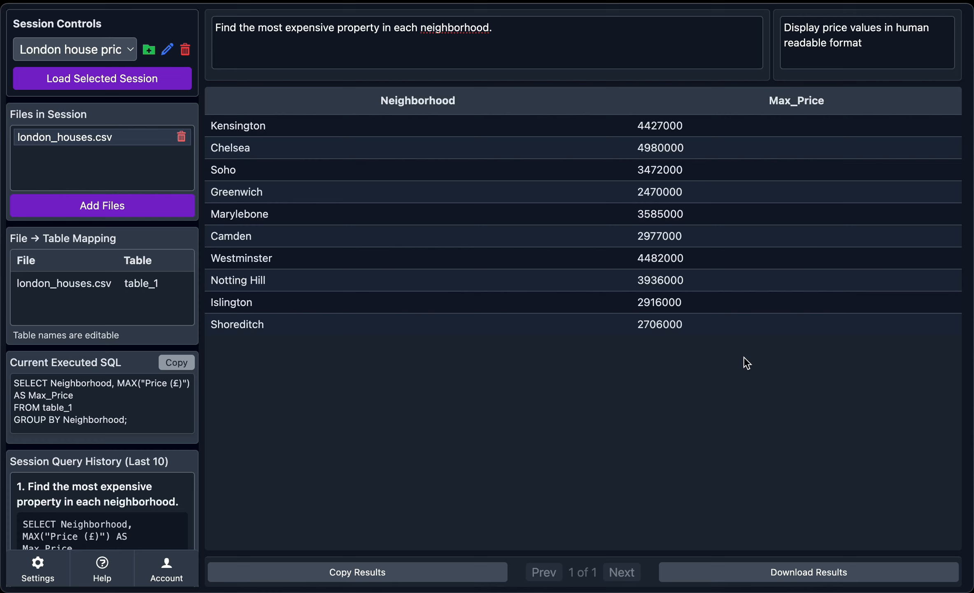
pyautogui.click(857, 49)
pyautogui.press('Return')
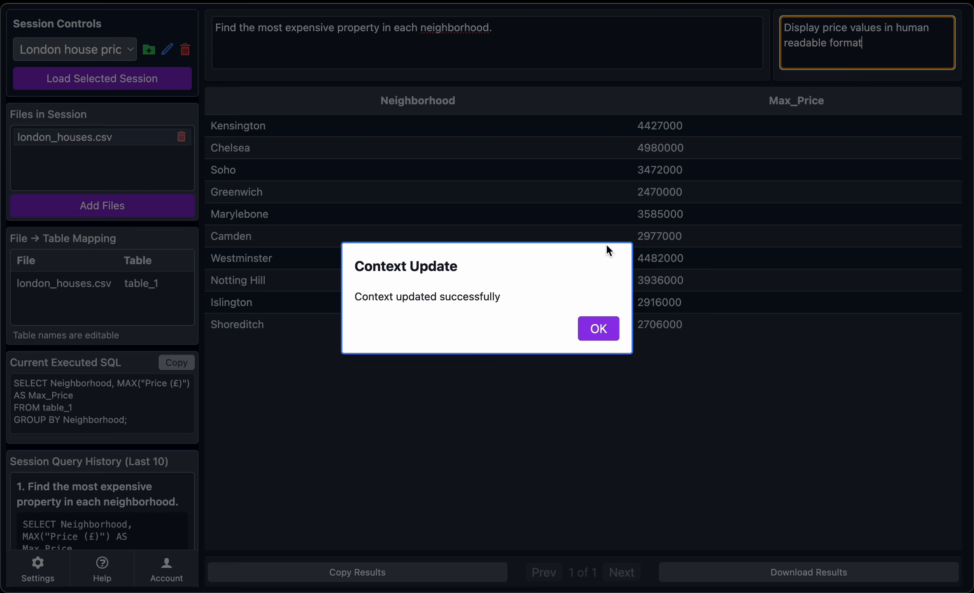
pyautogui.click(593, 330)
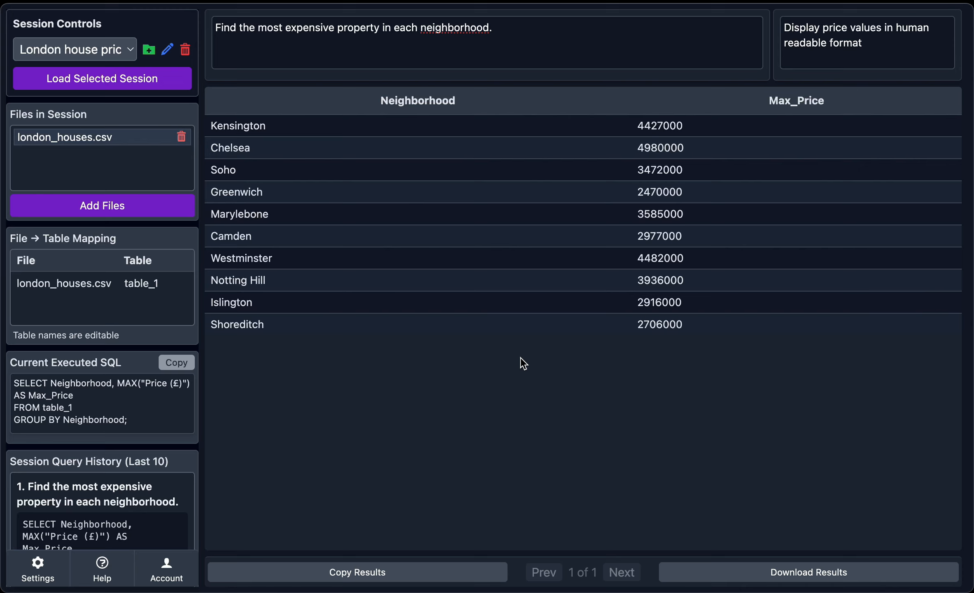
# Rerun the query for the most expensive property in each neighborhood with the price-formatting context applied.
pyautogui.click(593, 41)
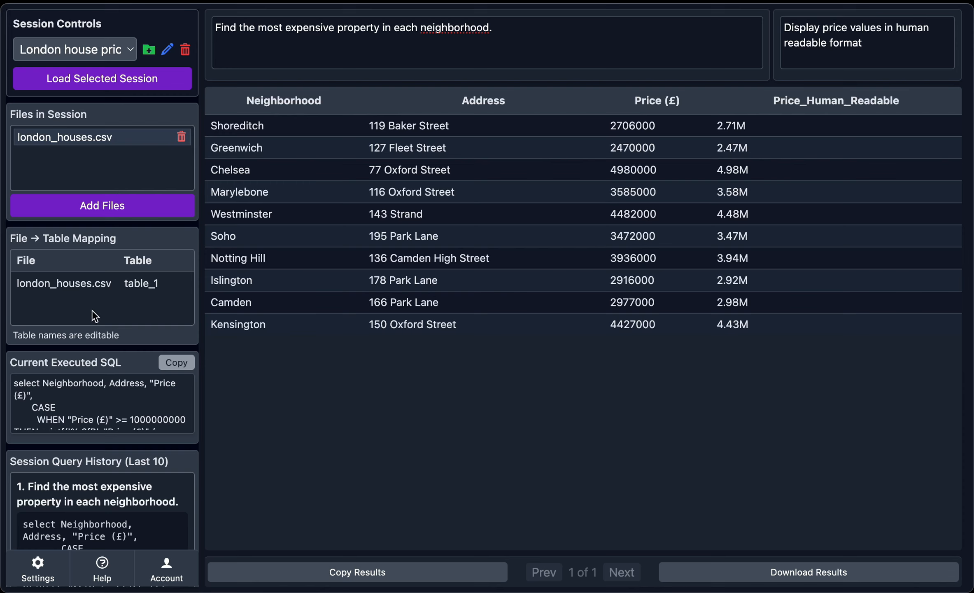
# Review the executed SQL, the session query history and the query and session statistics for the London house price session.
pyautogui.scroll(-5, 95, 316)
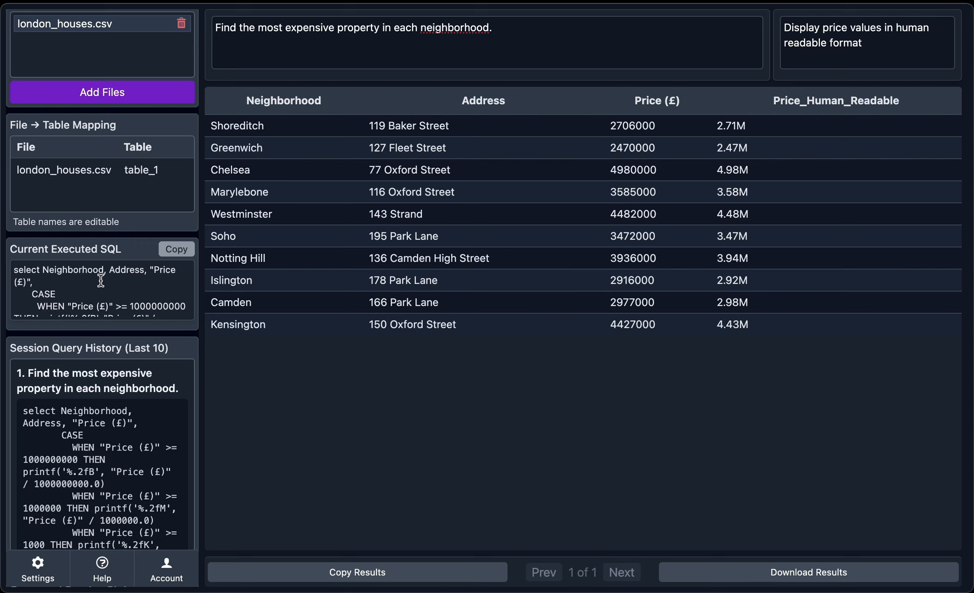
pyautogui.scroll(-10, 111, 412)
pyautogui.scroll(10, 111, 412)
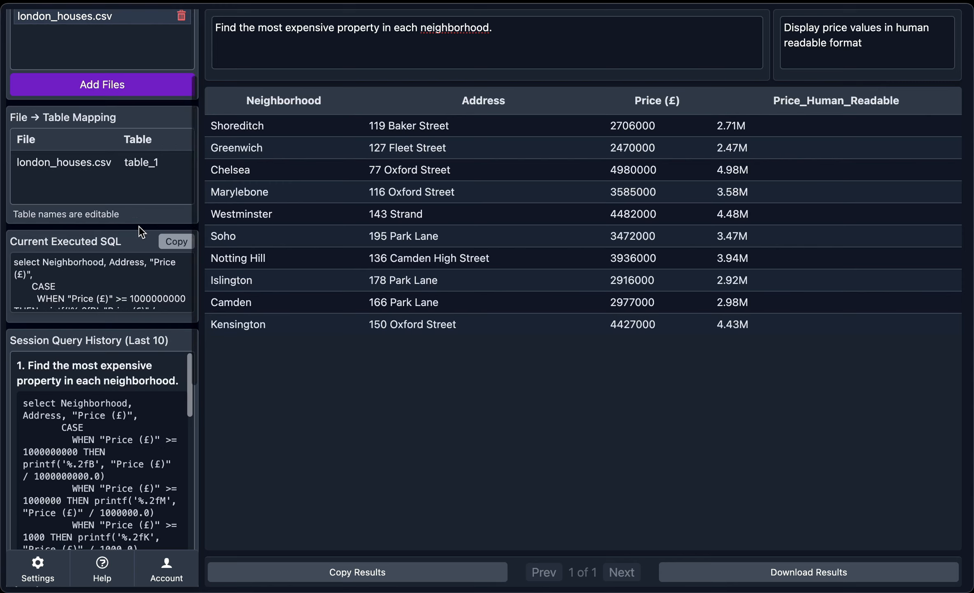
pyautogui.scroll(-8, 138, 225)
pyautogui.scroll(5, 122, 227)
pyautogui.scroll(-5, 101, 233)
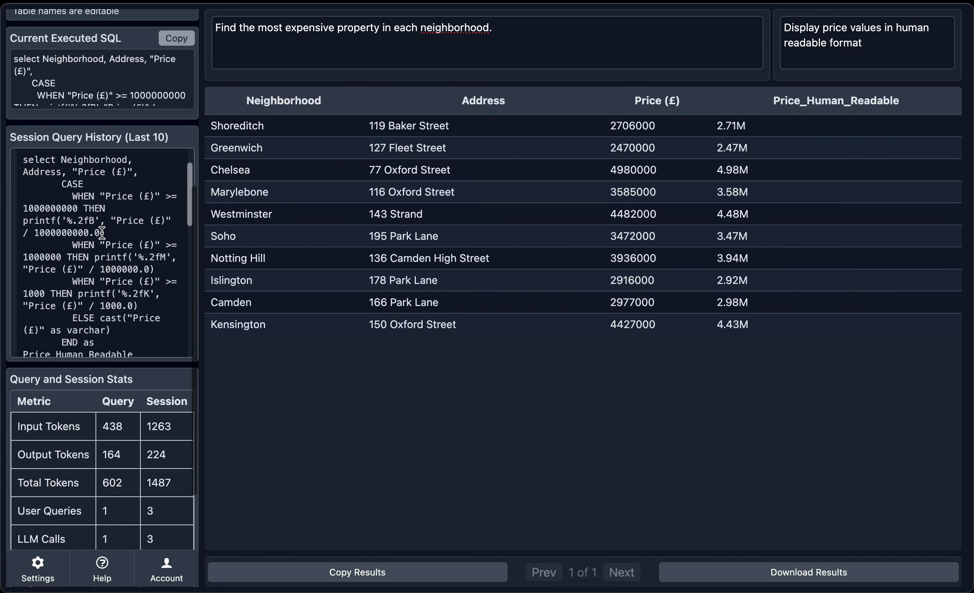
pyautogui.scroll(-10, 102, 233)
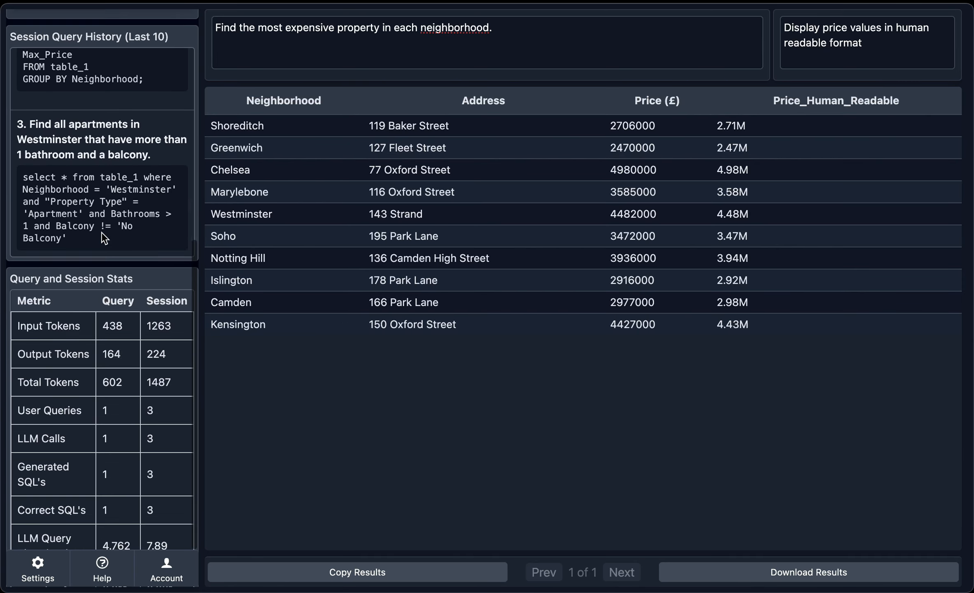
pyautogui.scroll(3, 101, 232)
pyautogui.scroll(15, 102, 232)
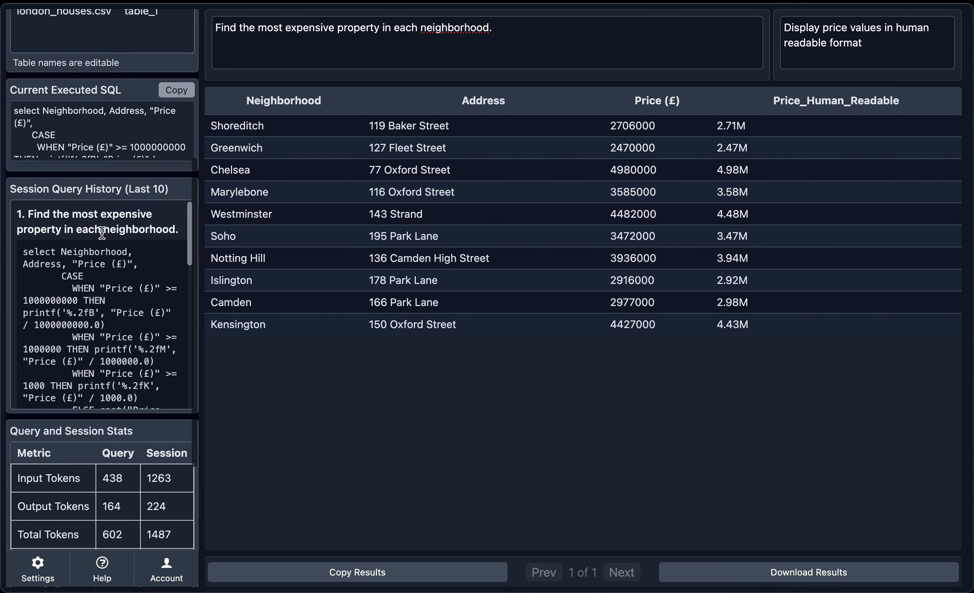
pyautogui.scroll(-10, 76, 482)
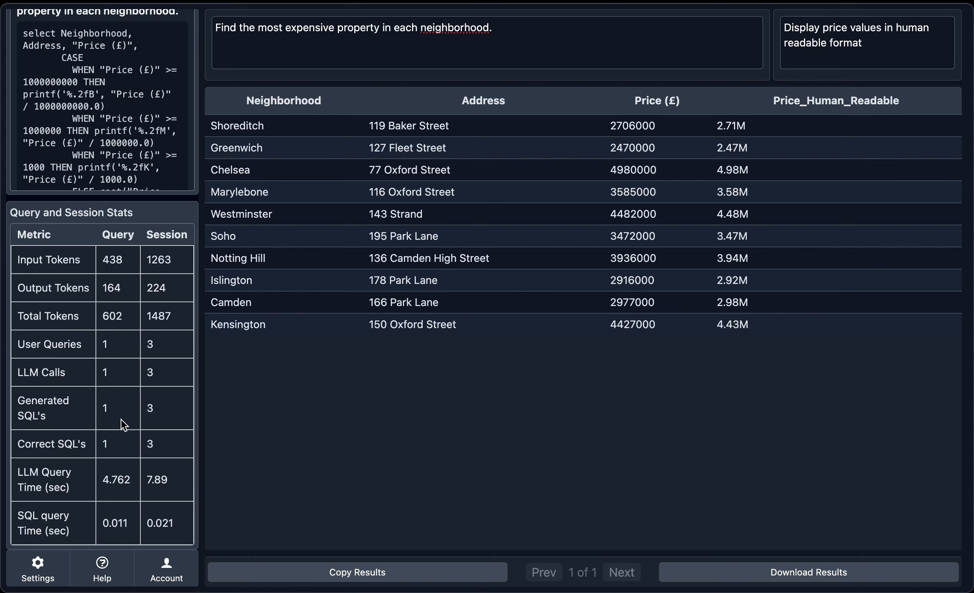
pyautogui.scroll(10, 118, 348)
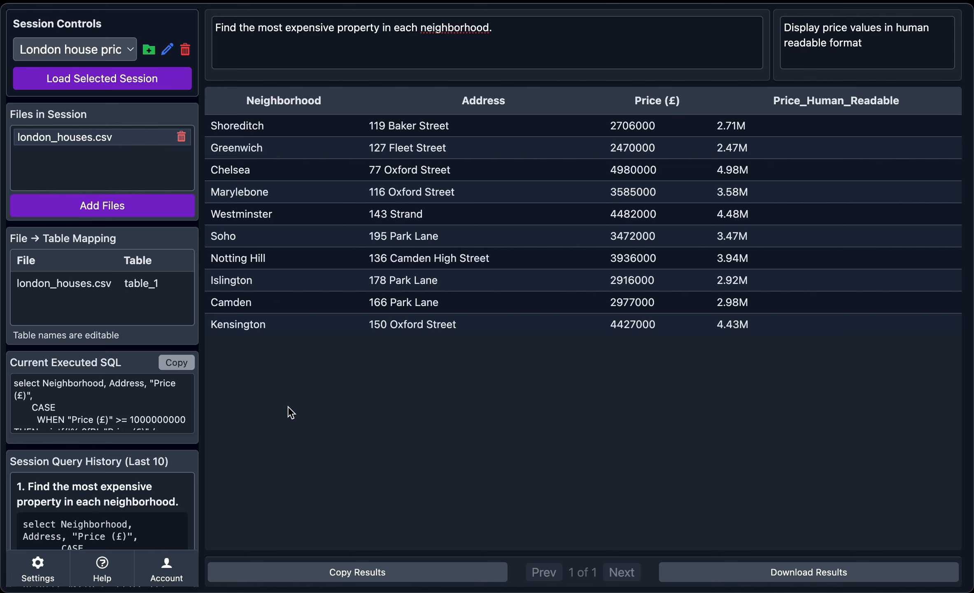
# Inspect the rename and delete dialogs of the London house price analysis session, cancelling both.
pyautogui.click(168, 49)
pyautogui.click(441, 307)
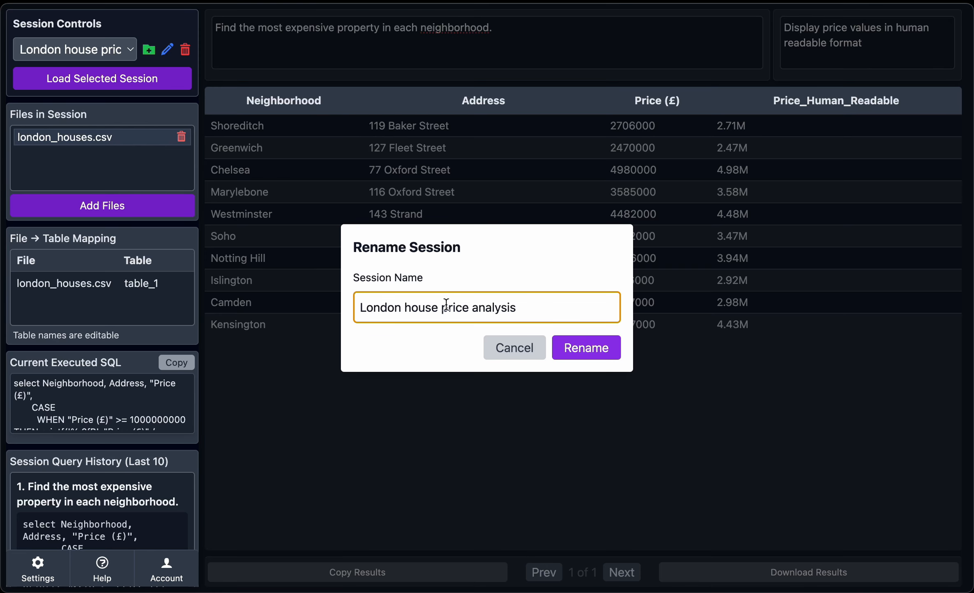
pyautogui.click(507, 351)
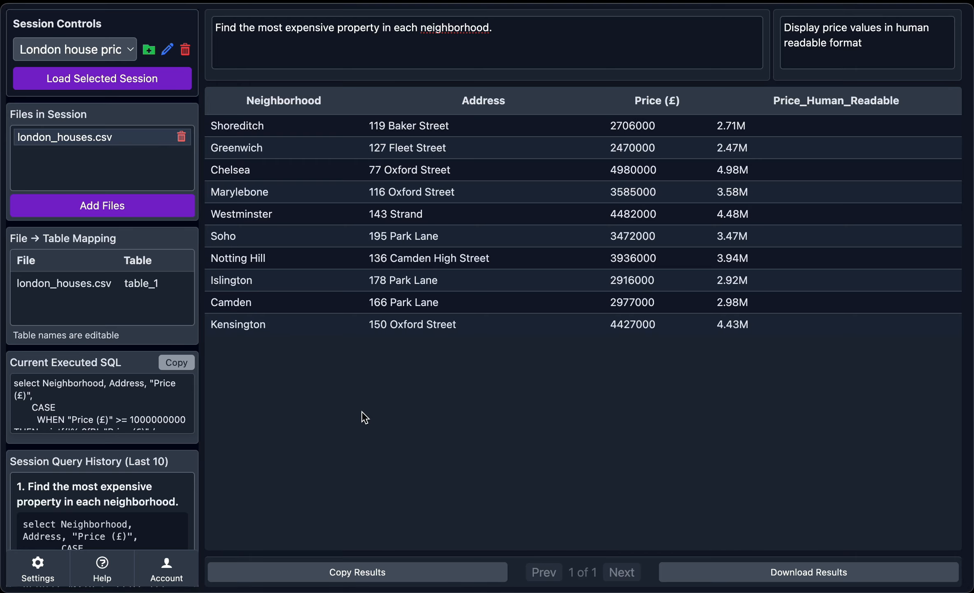
pyautogui.click(186, 49)
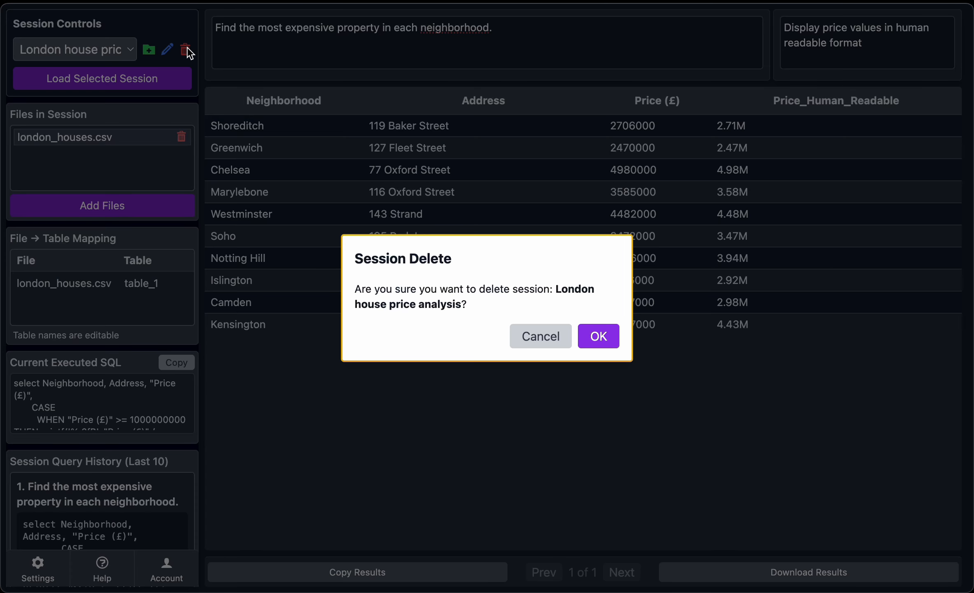
pyautogui.click(528, 341)
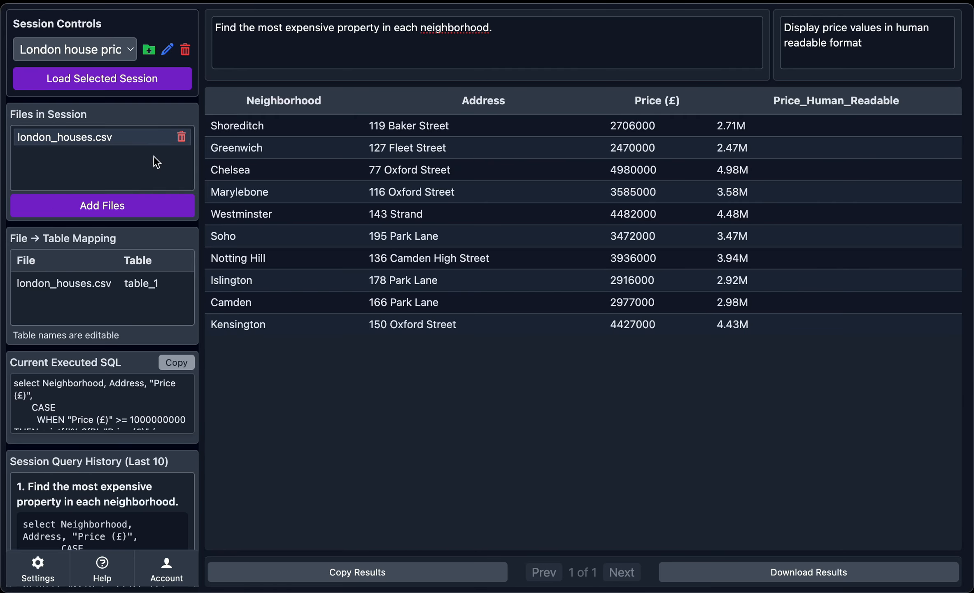
# Switch to the Logistics session and load it.
pyautogui.click(115, 51)
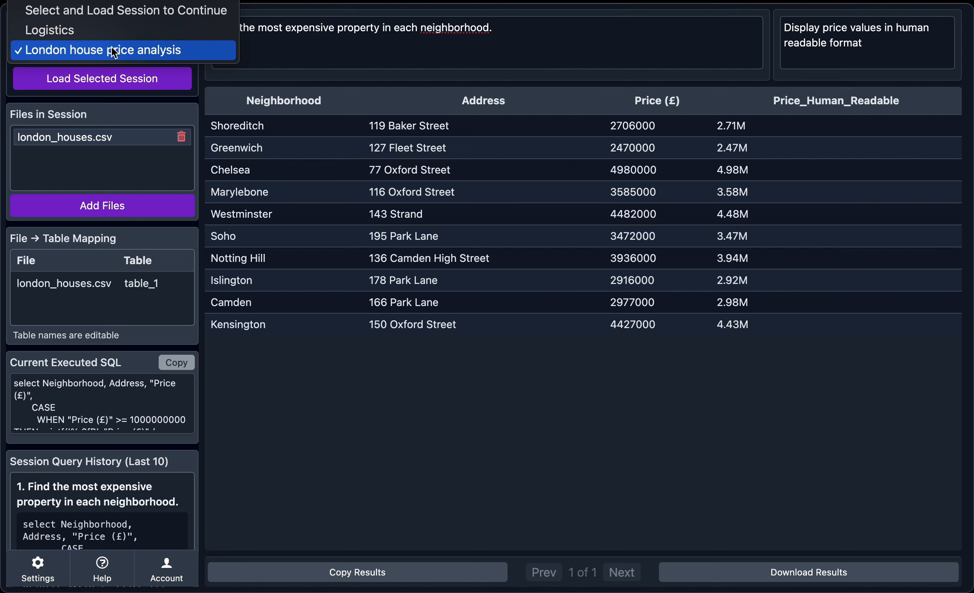
pyautogui.click(77, 30)
pyautogui.click(69, 85)
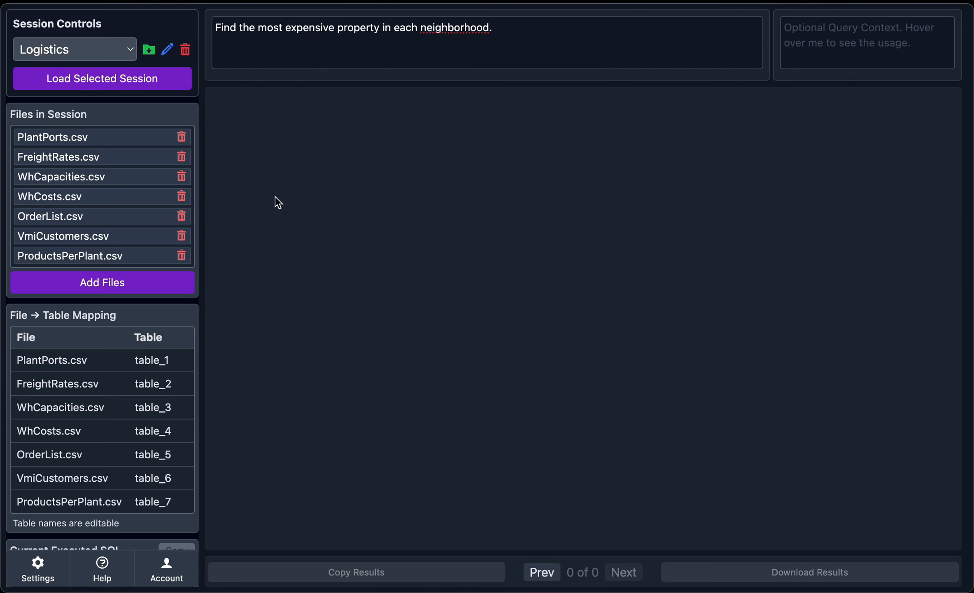
# Unload the Logistics session and confirm, leaving no session selected.
pyautogui.click(119, 52)
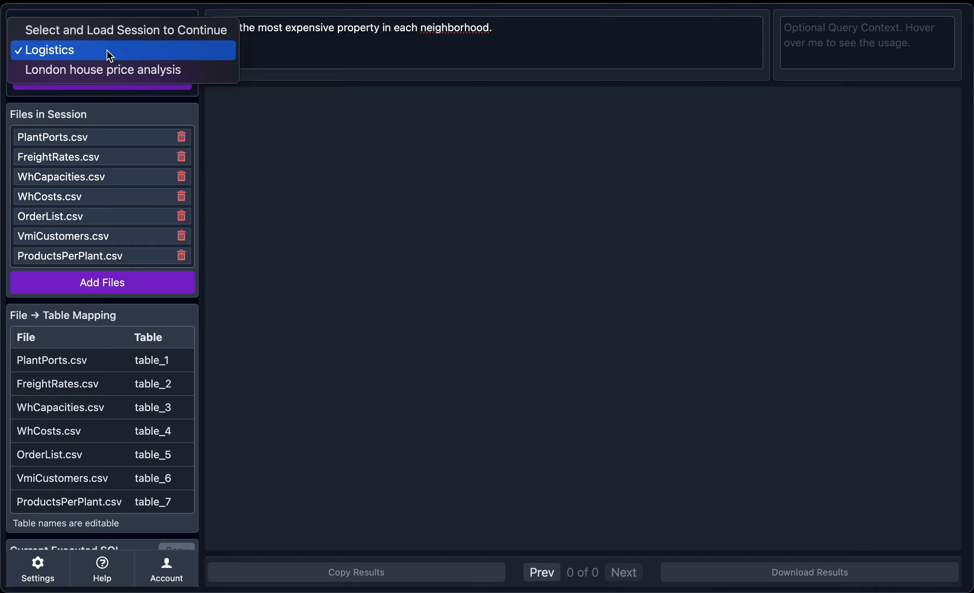
pyautogui.click(99, 32)
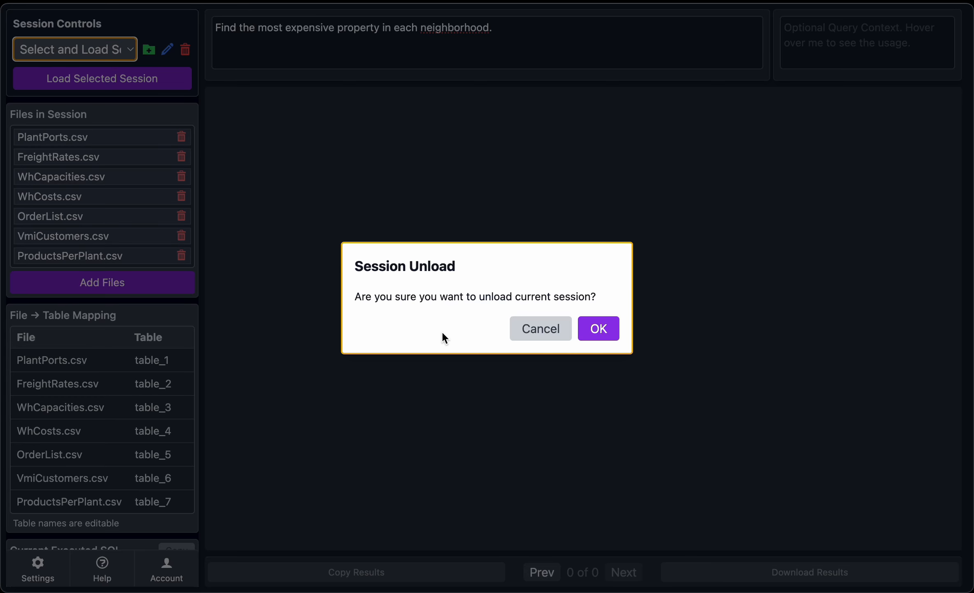
pyautogui.click(597, 330)
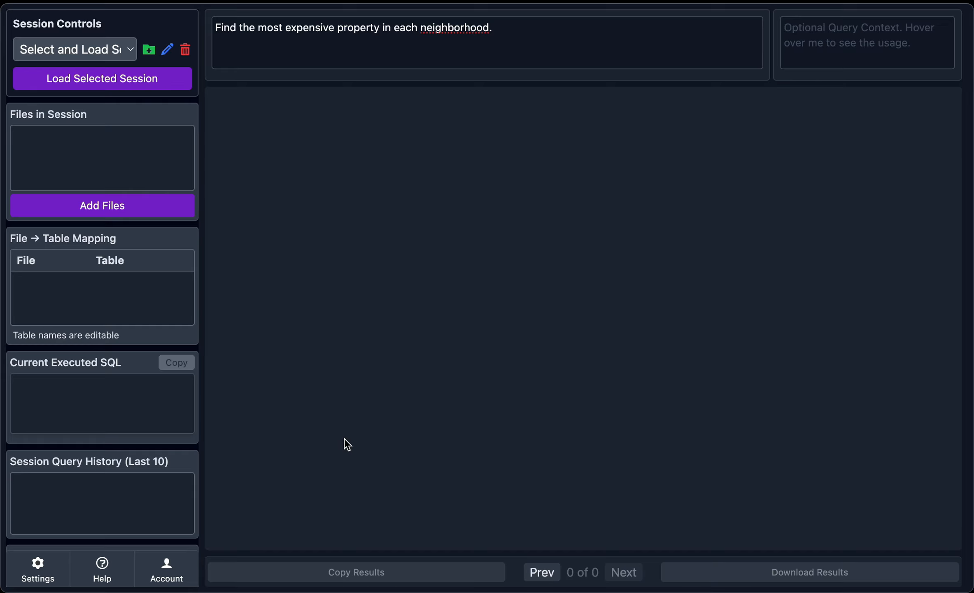
# View the help page with the sample queries and usage guide, and close it.
pyautogui.click(105, 565)
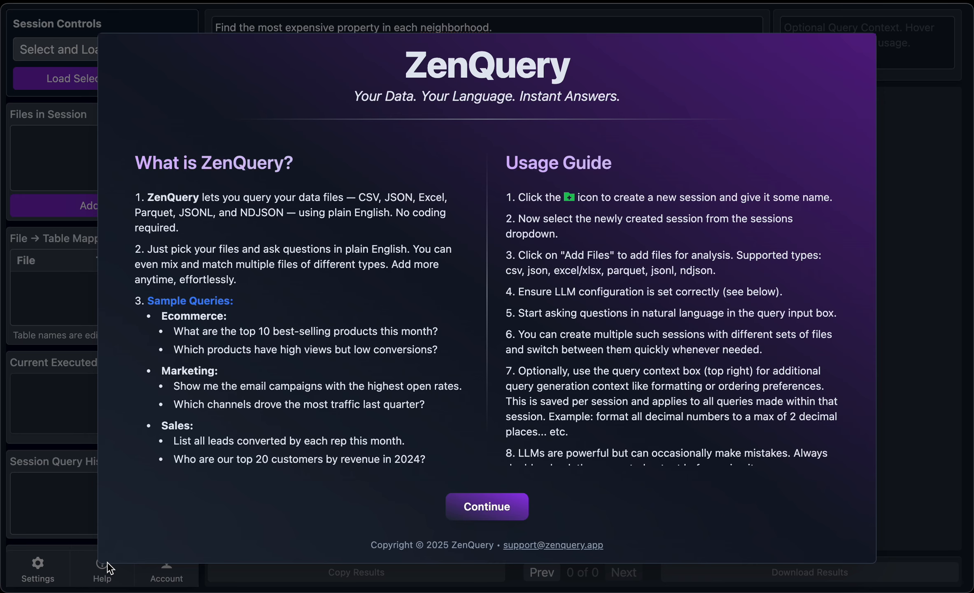
pyautogui.click(504, 506)
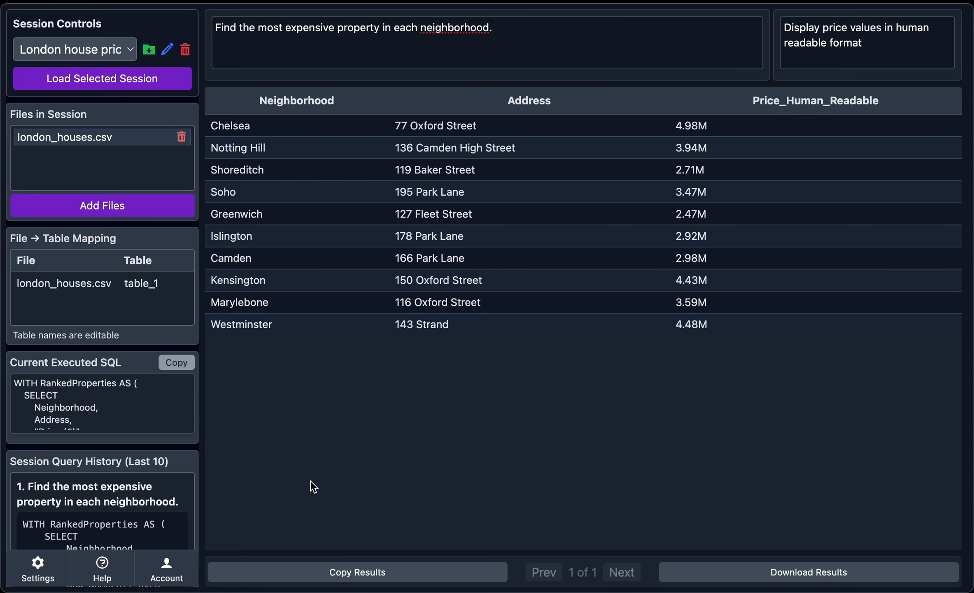
# Copy the query results and check the JSON and CSV download options, cancelling the download.
pyautogui.click(378, 573)
pyautogui.click(745, 568)
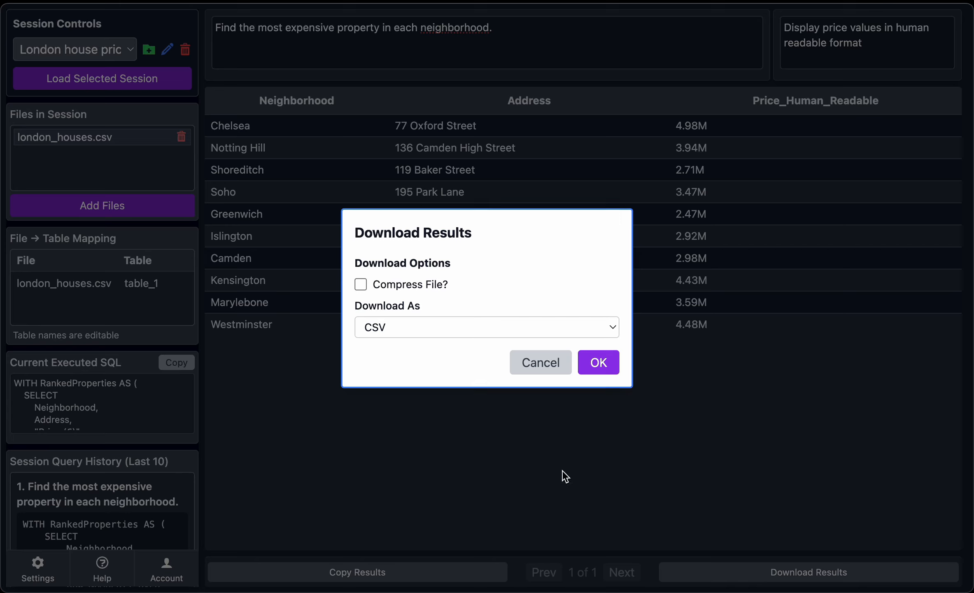
pyautogui.click(610, 327)
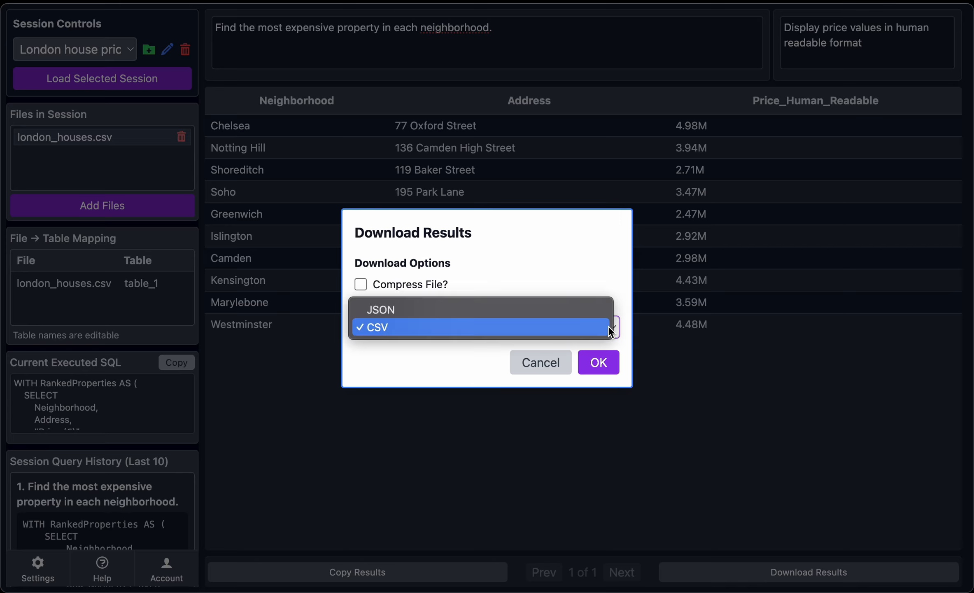
pyautogui.click(464, 357)
pyautogui.click(551, 362)
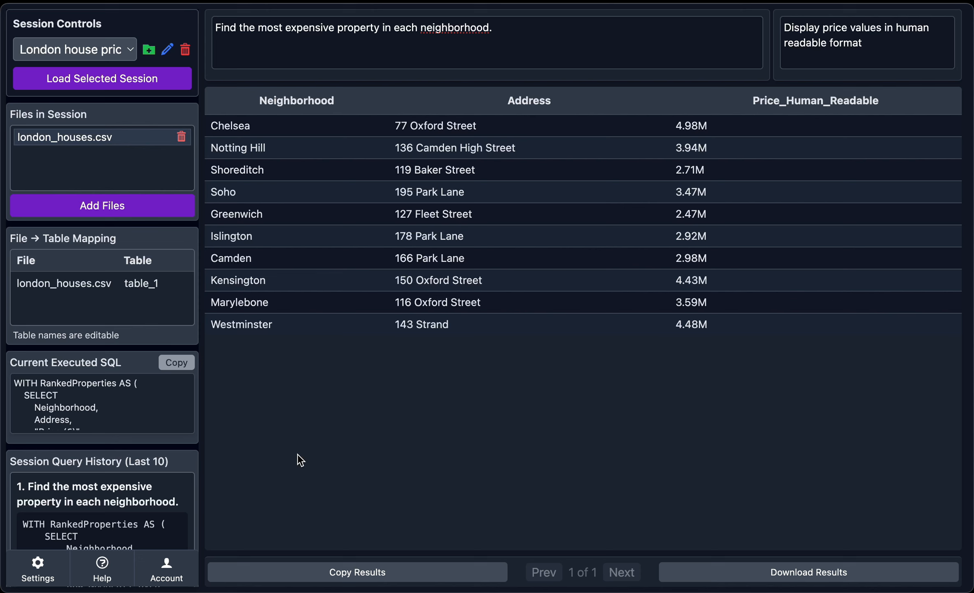
# Check the account's sign-in and subscription status, and close the account information.
pyautogui.click(163, 568)
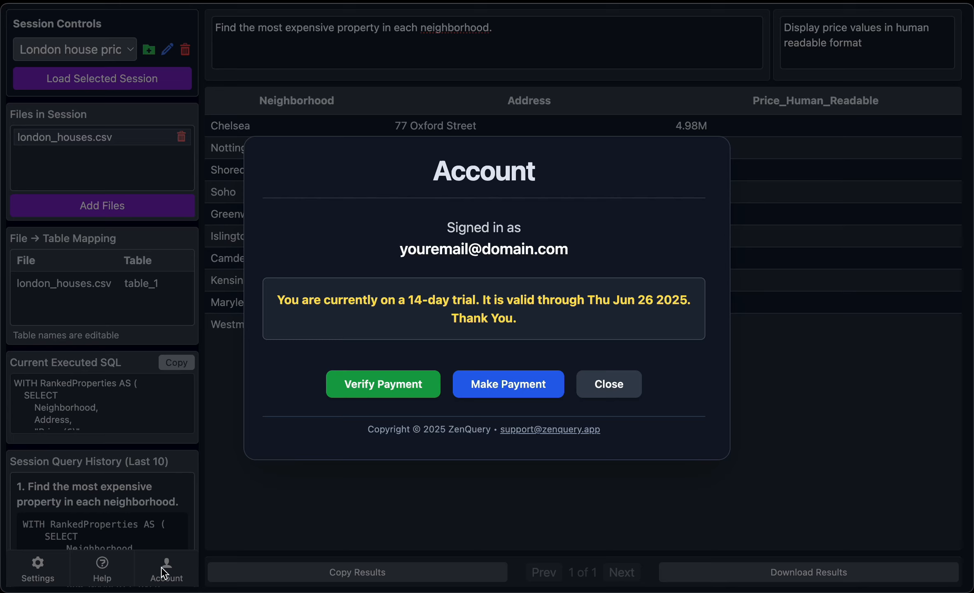
pyautogui.click(610, 384)
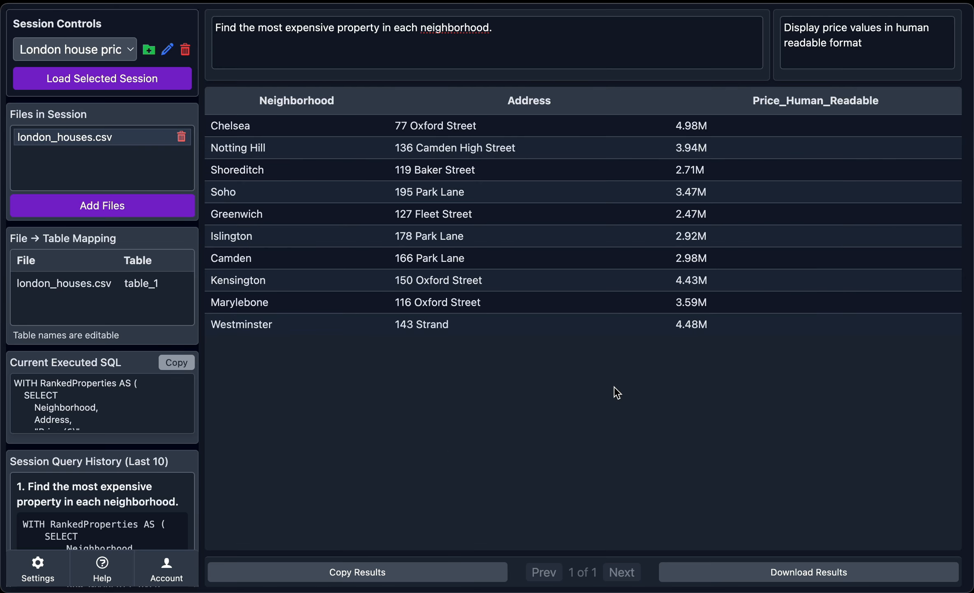